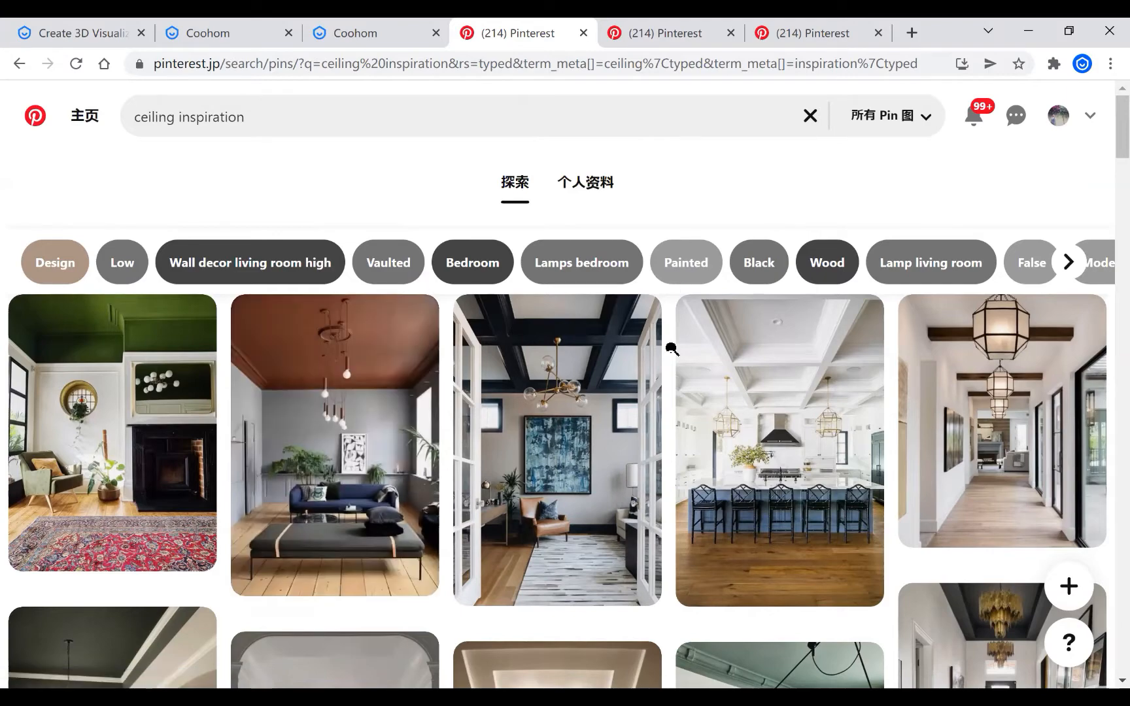
Browse the "ceiling inspiration" pins on Pinterest for ceiling design ideas
scroll(641, 408, "down", 3)
scroll(640, 399, "down", 3)
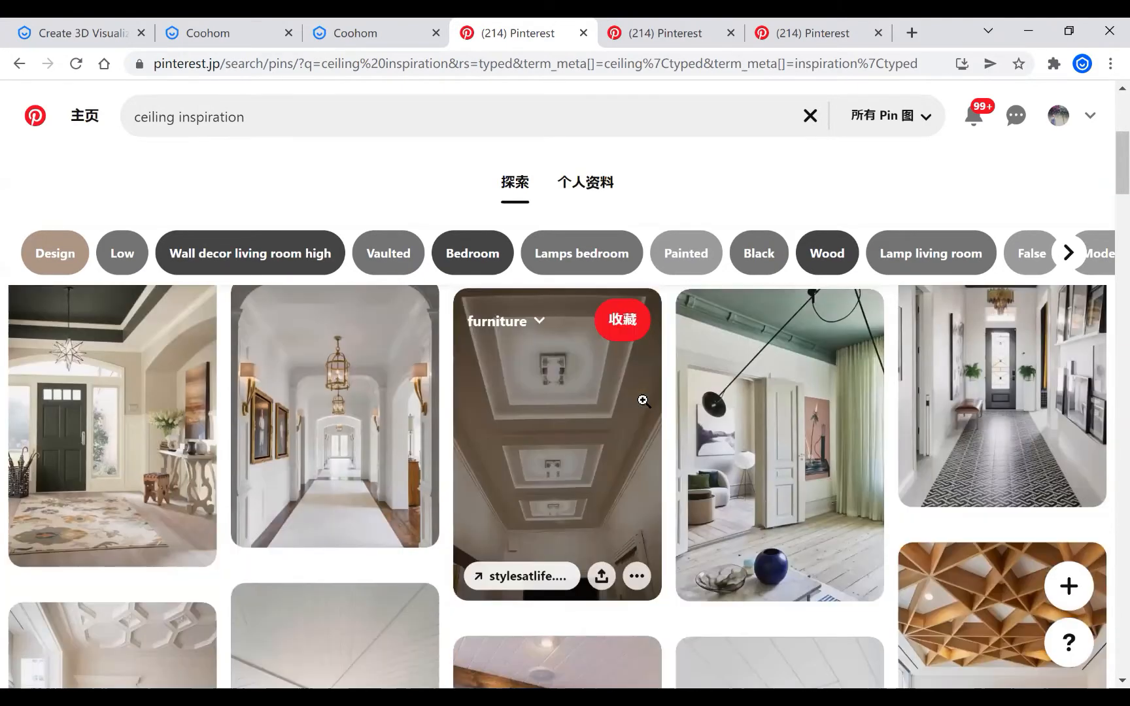
scroll(642, 400, "down", 4)
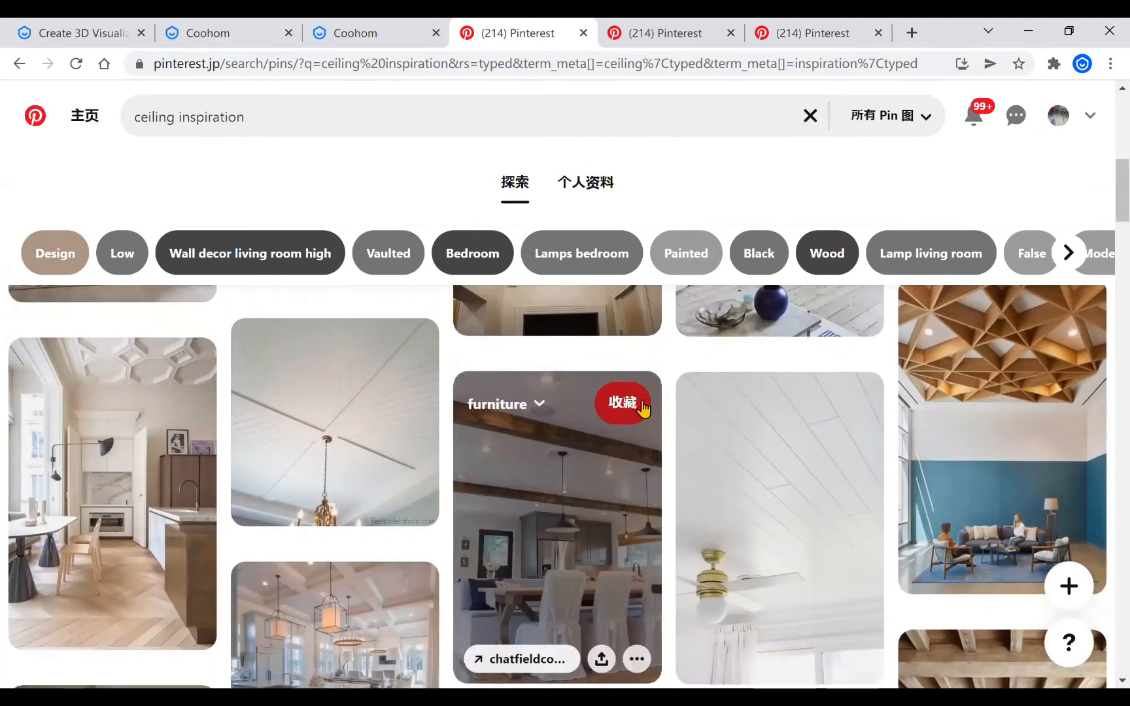
scroll(643, 406, "up", 10)
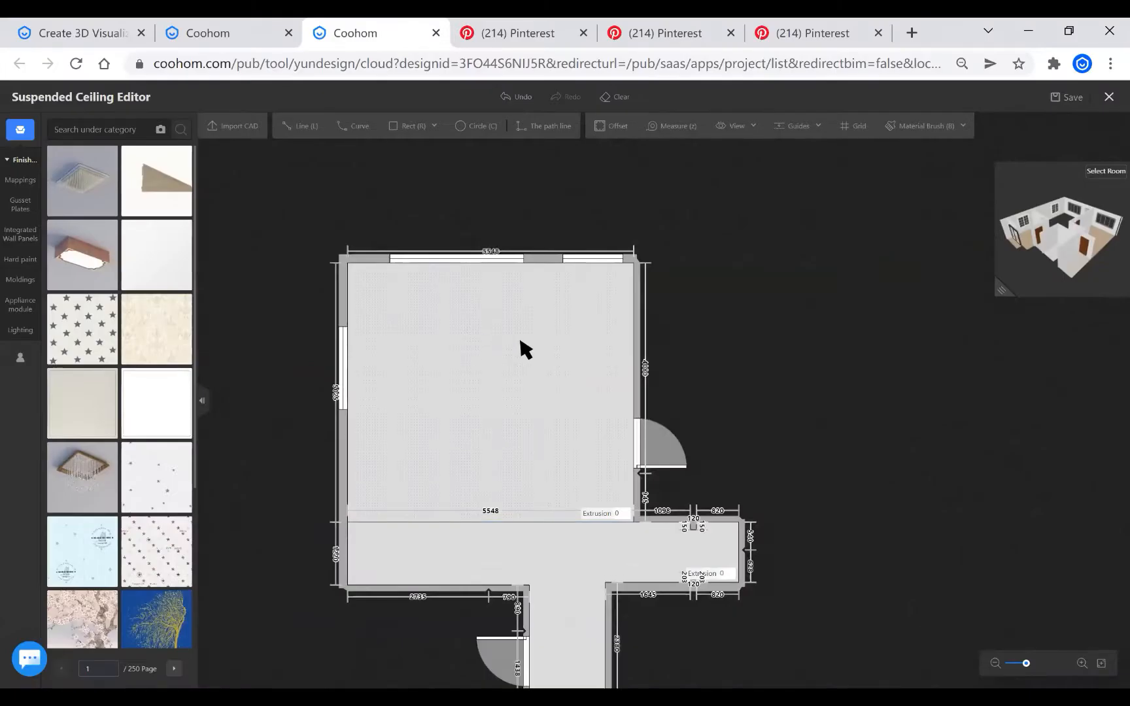
Switch to Coohom's Suspended Ceiling Editor and draw an 800 by 800 rectangle near the large room's upper-left corner
left_click(512, 414)
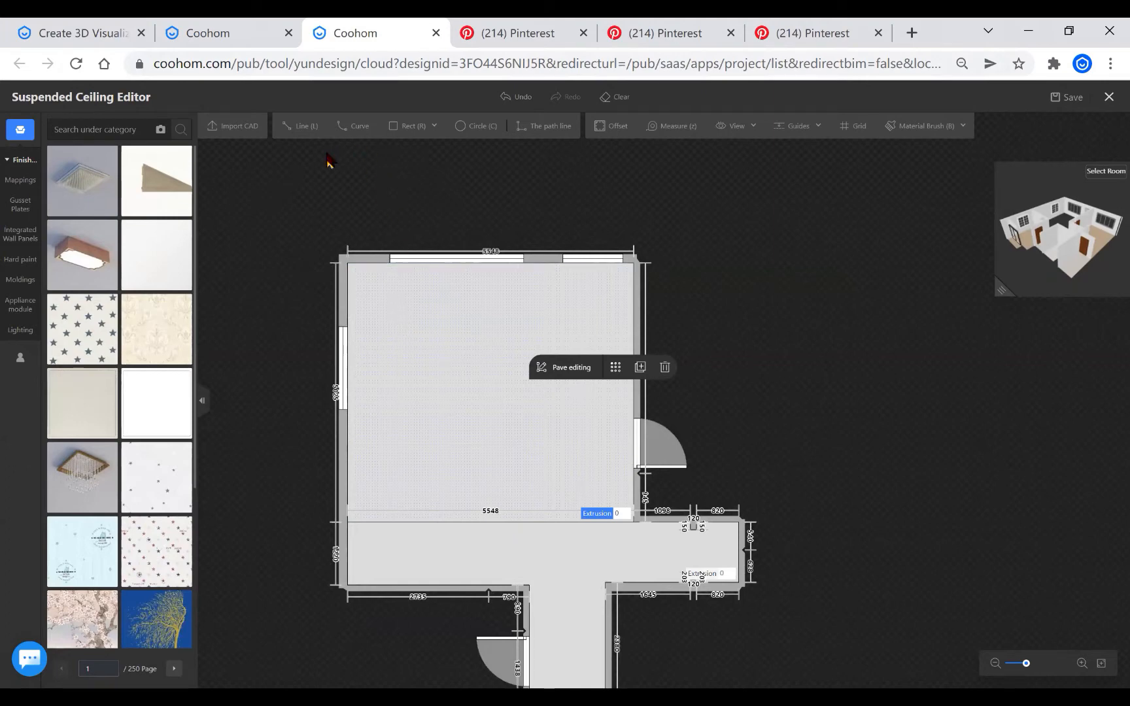
left_click(407, 126)
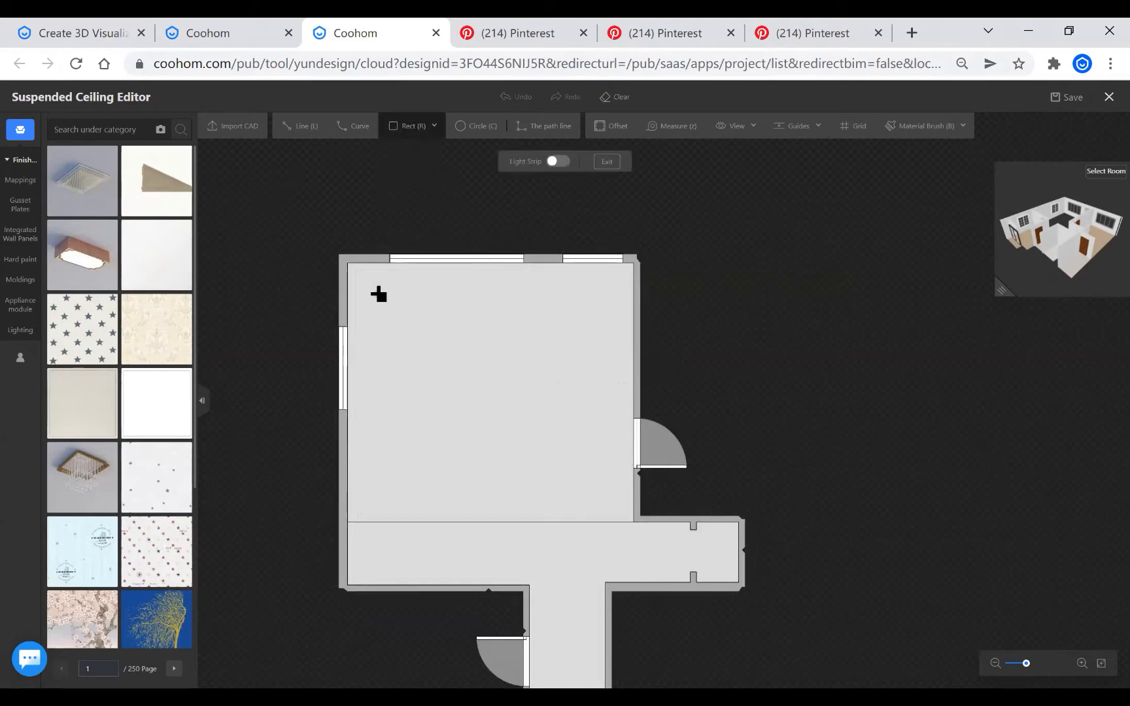
left_click(378, 294)
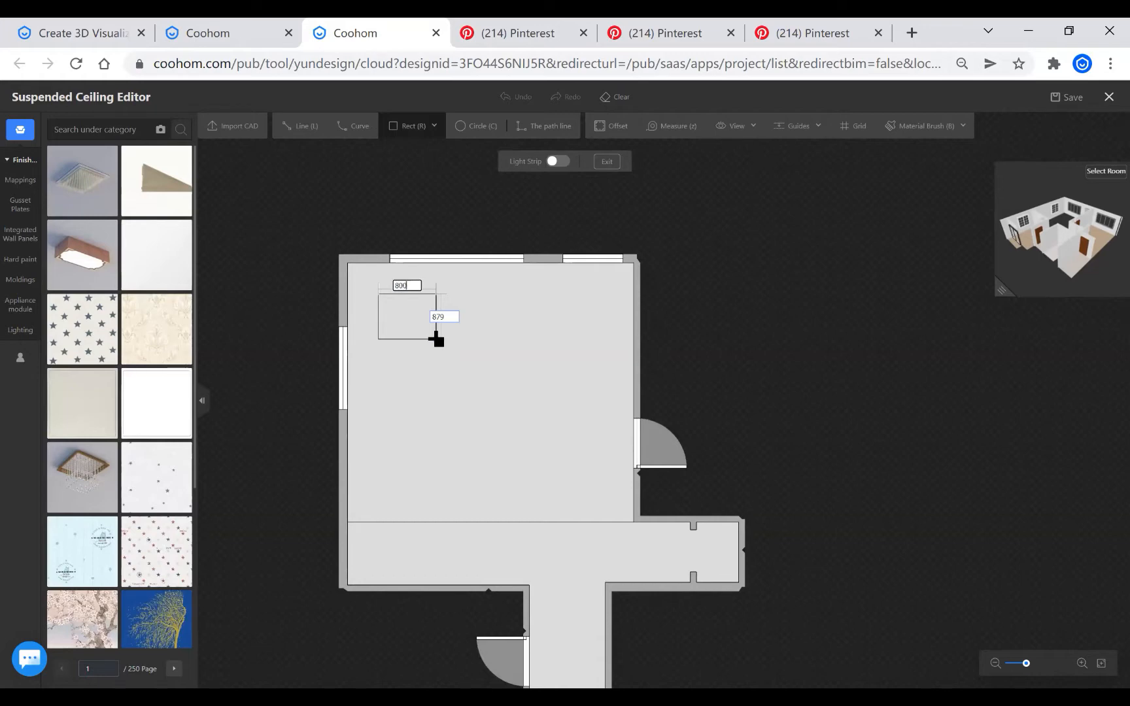
key("Tab")
key("Return")
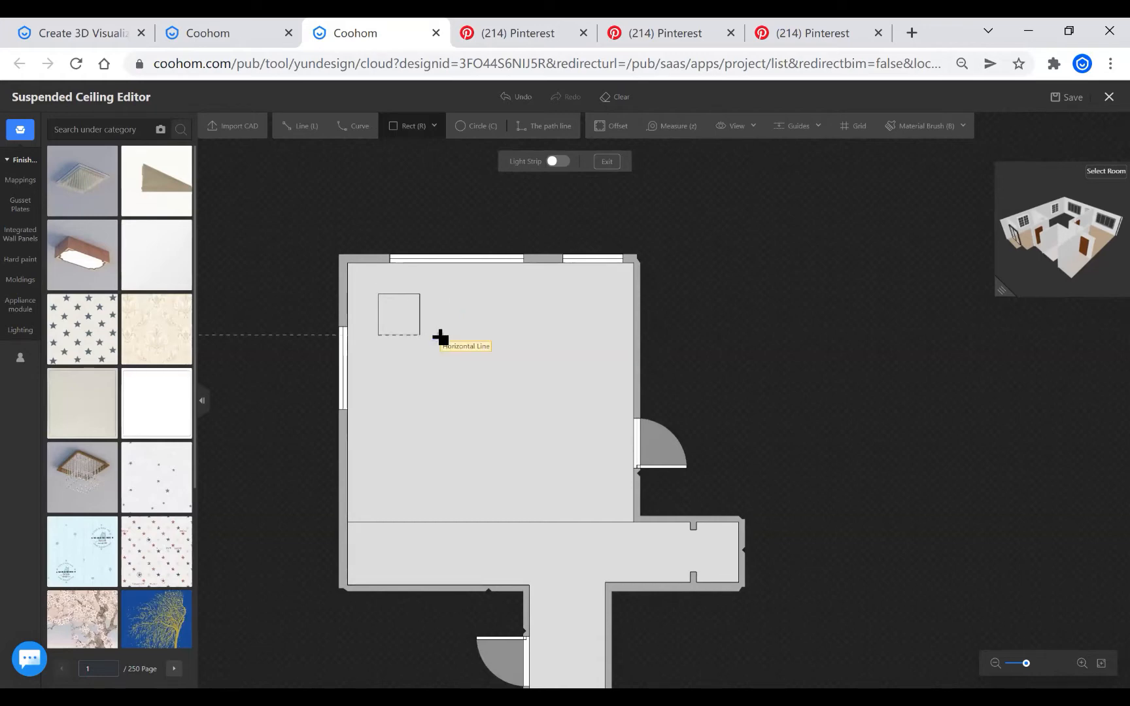
right_click(438, 333)
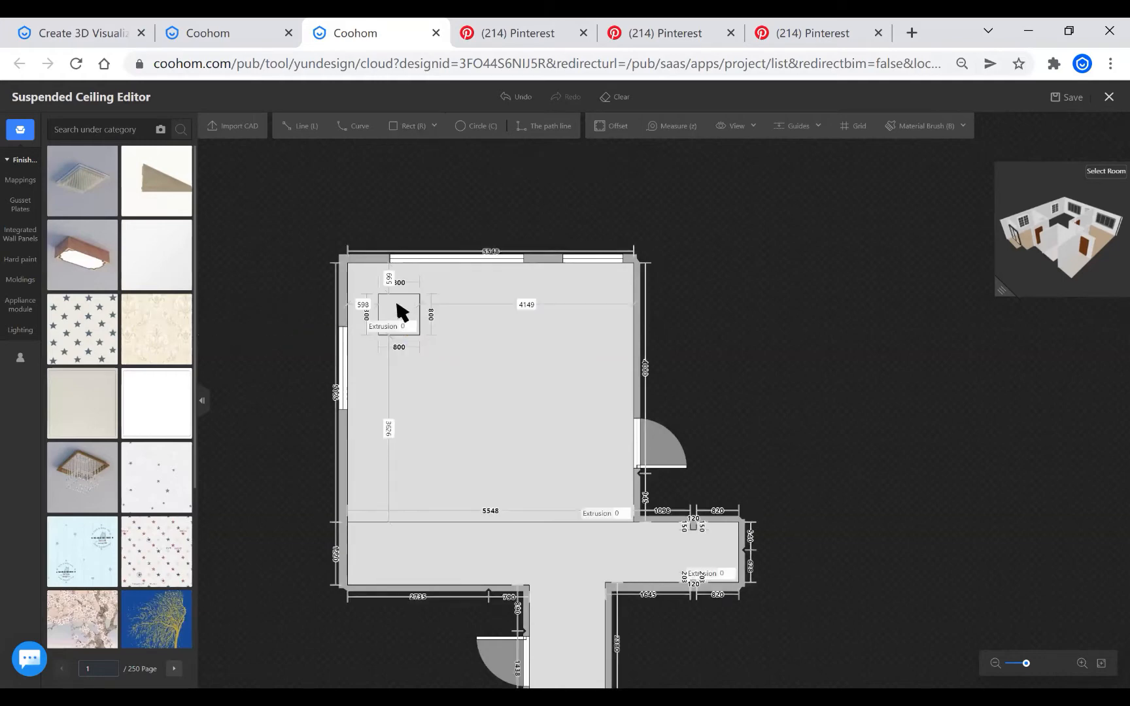
Switch to Pinterest and examine the gypsum ceiling pin with its illuminated nested rectangular recesses
left_click(396, 312)
left_click(508, 342)
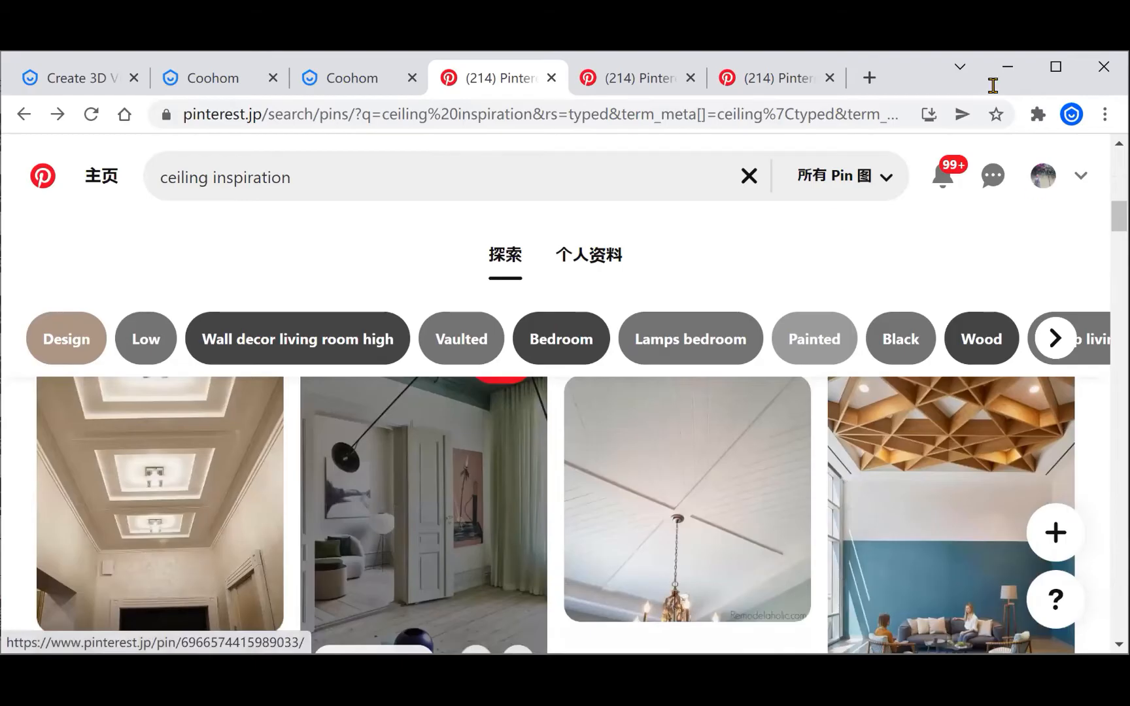
left_click(403, 434)
scroll(392, 444, "down", 3)
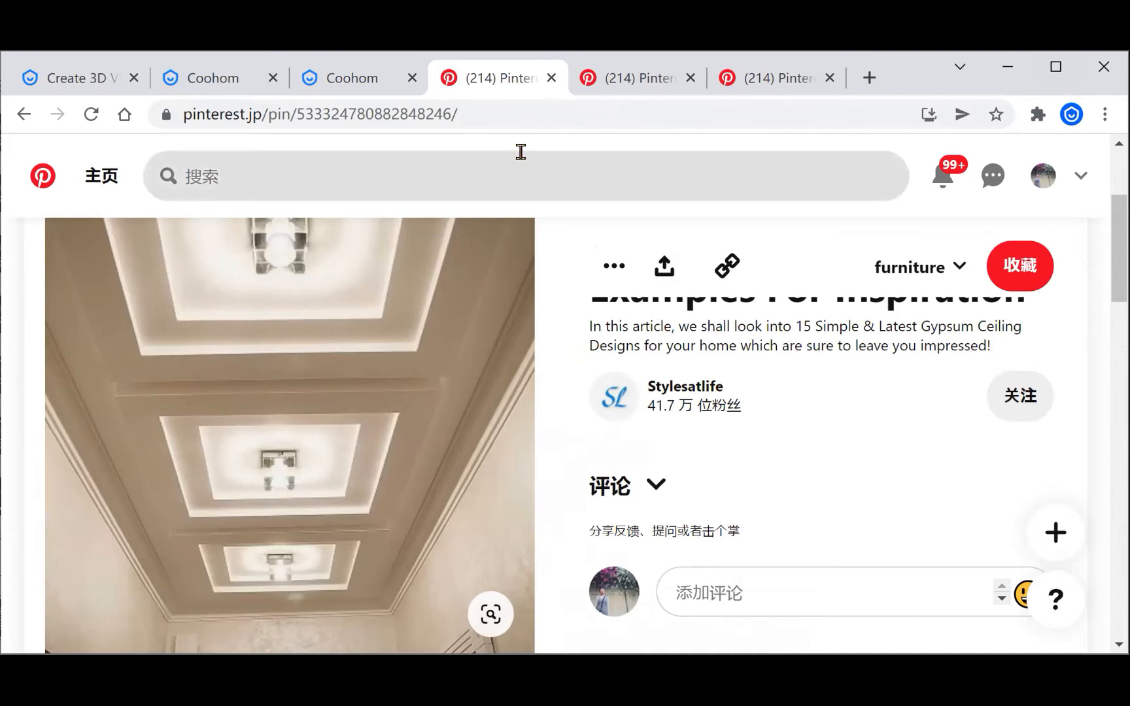
Return to the Coohom ceiling editor and set the 800 by 800 square's extrusion to 200
left_click(357, 84)
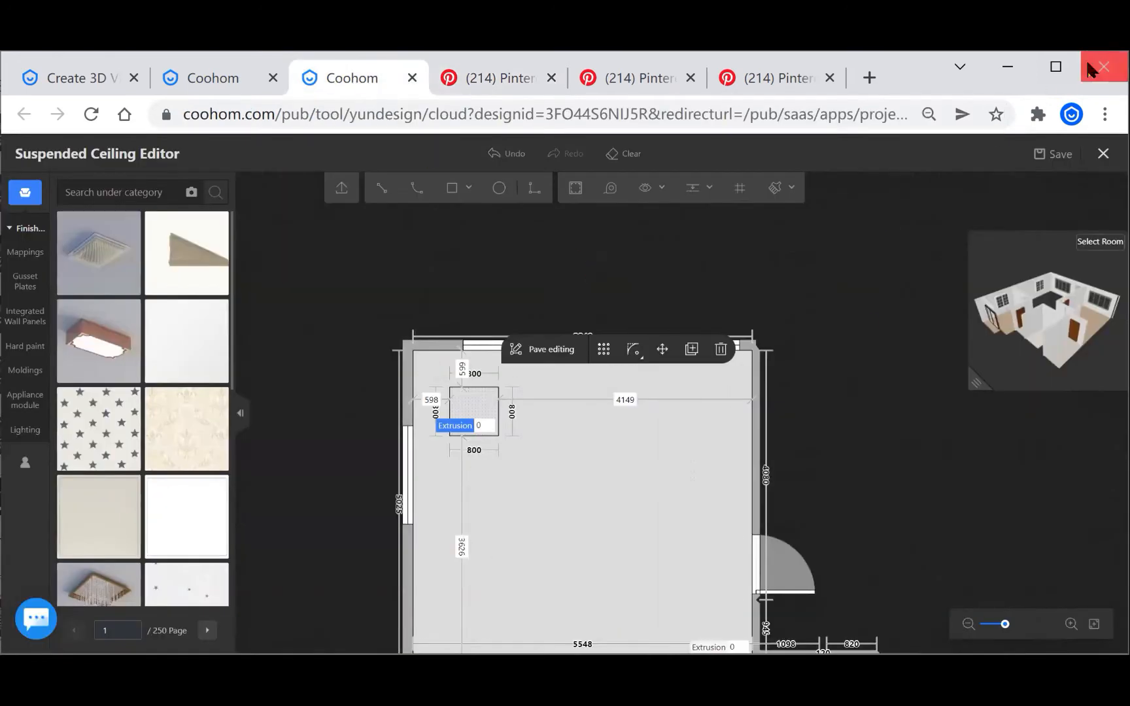
left_click(484, 404)
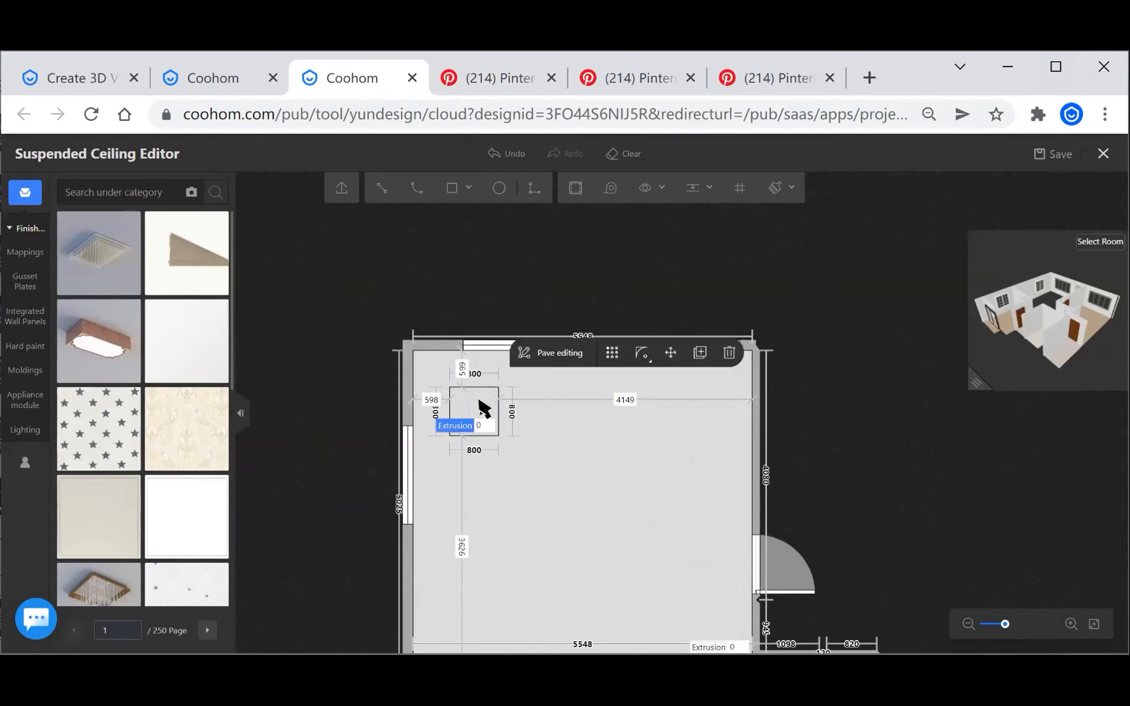
left_click(348, 424)
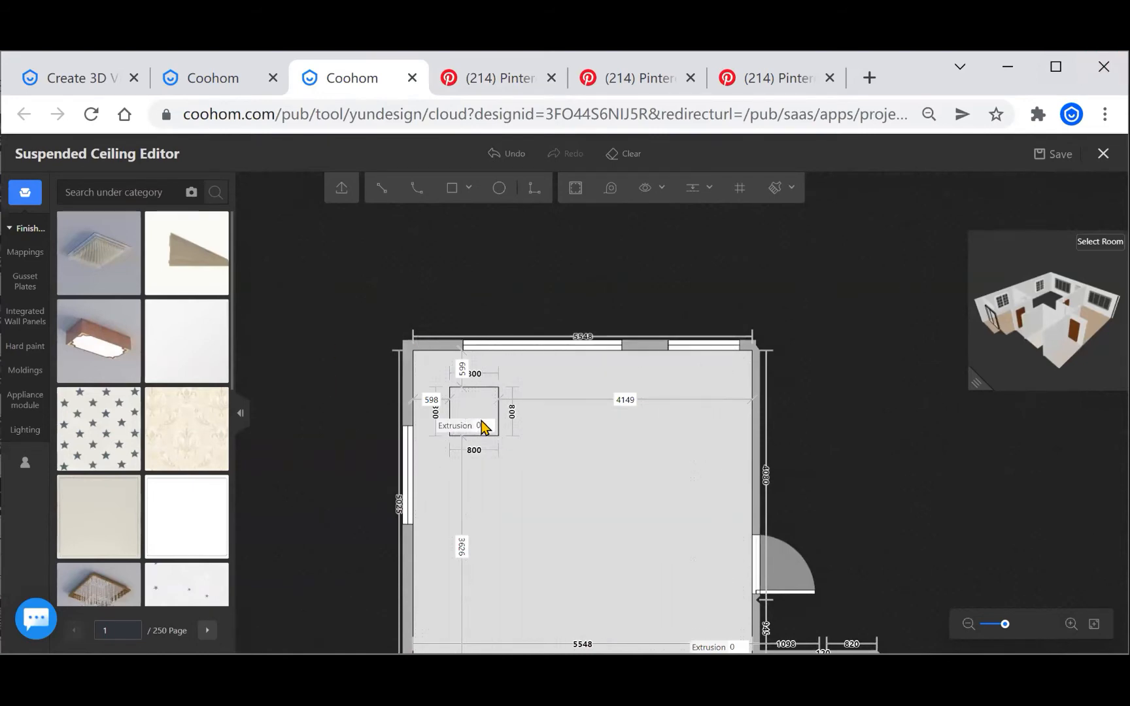
left_click(484, 409)
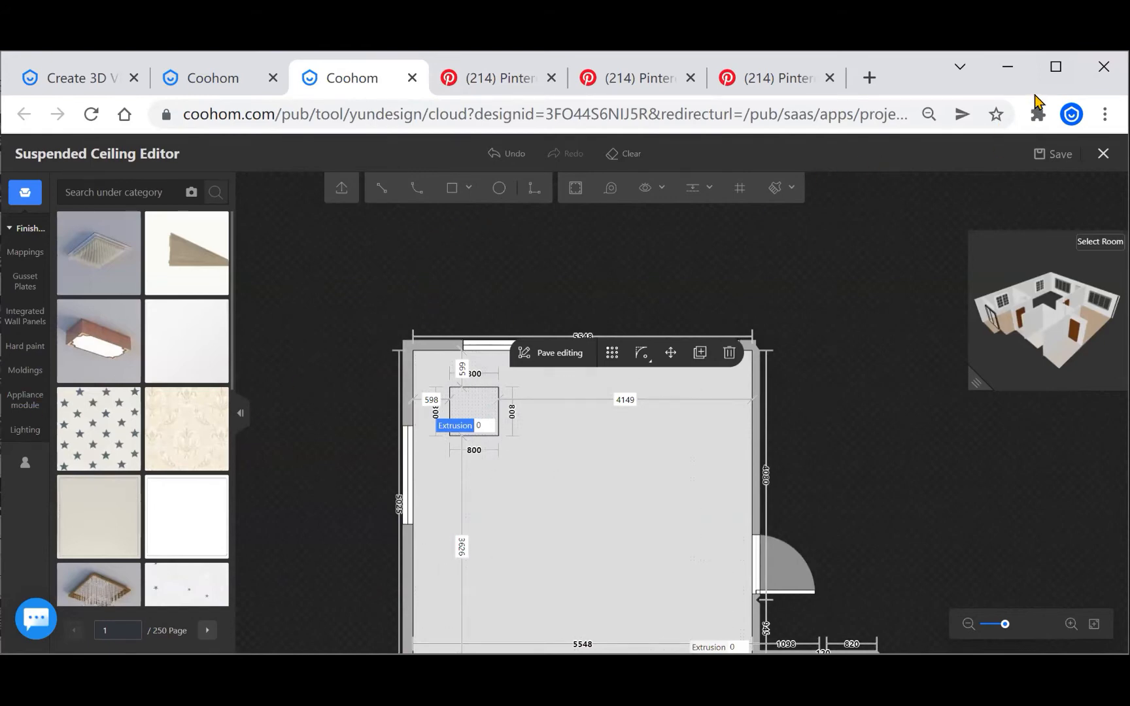
left_click(1055, 69)
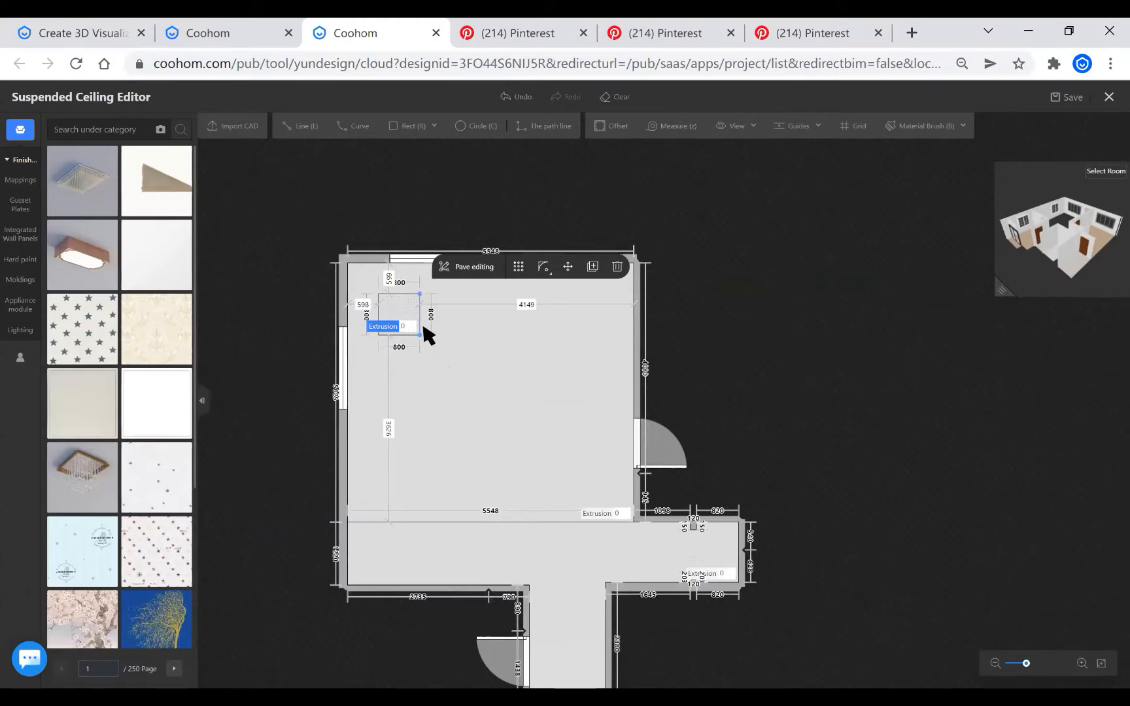
left_click(382, 330)
left_click(404, 327)
type("100")
left_click(287, 367)
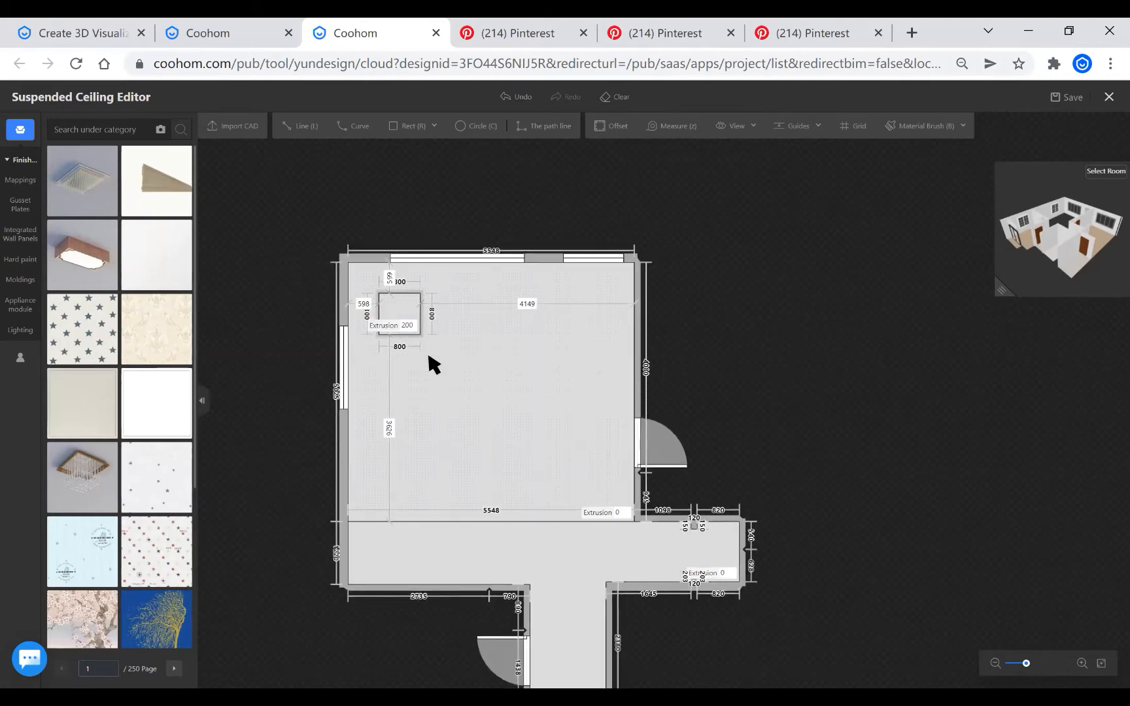
Offset the outline of the 800 by 800 square inward by 150 to form a smaller square
scroll(401, 305, "up", 3)
left_click(413, 323)
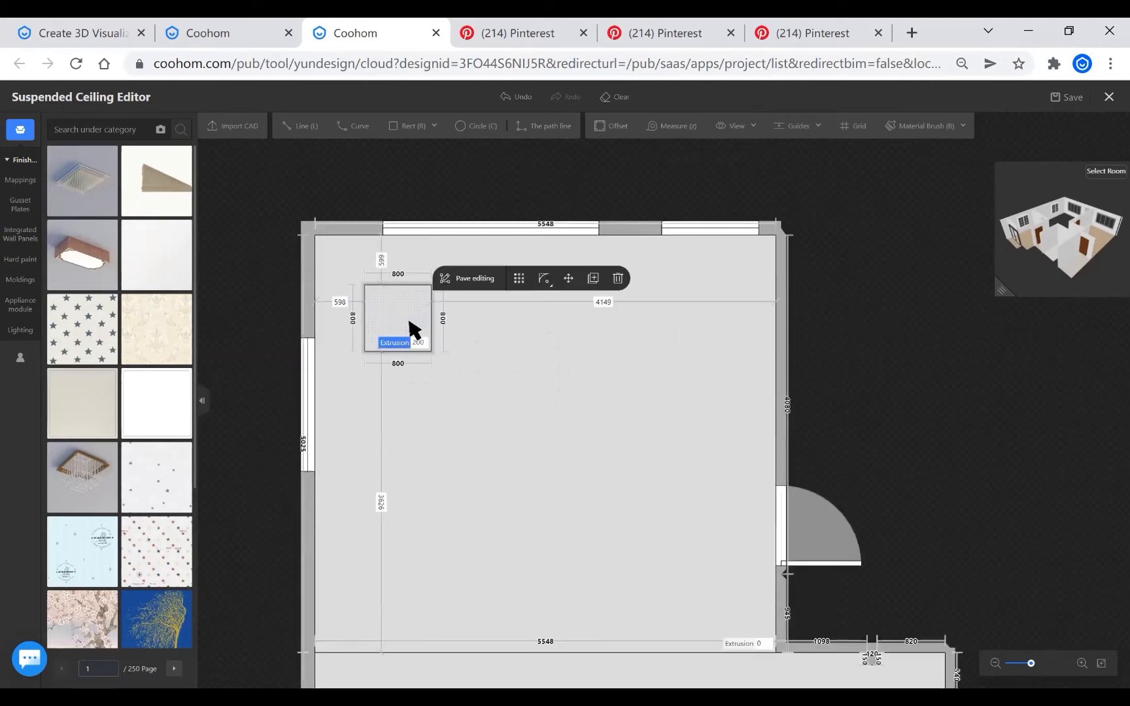
scroll(421, 323, "up", 2)
left_click(615, 127)
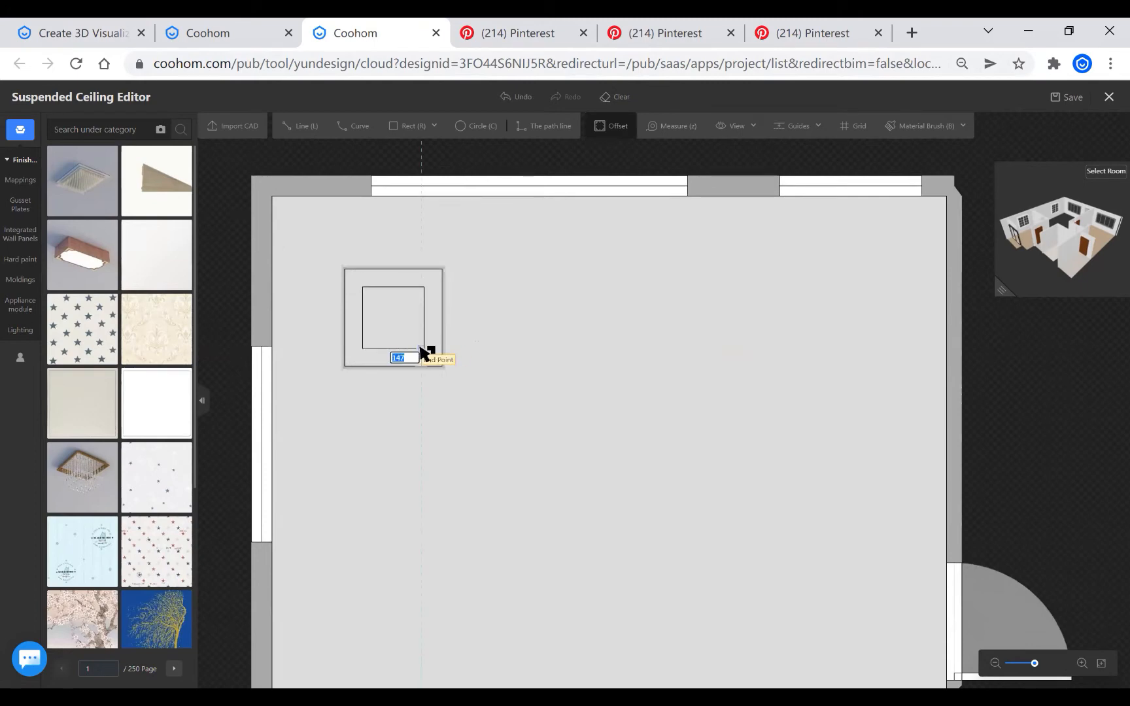
type("150")
key("Return")
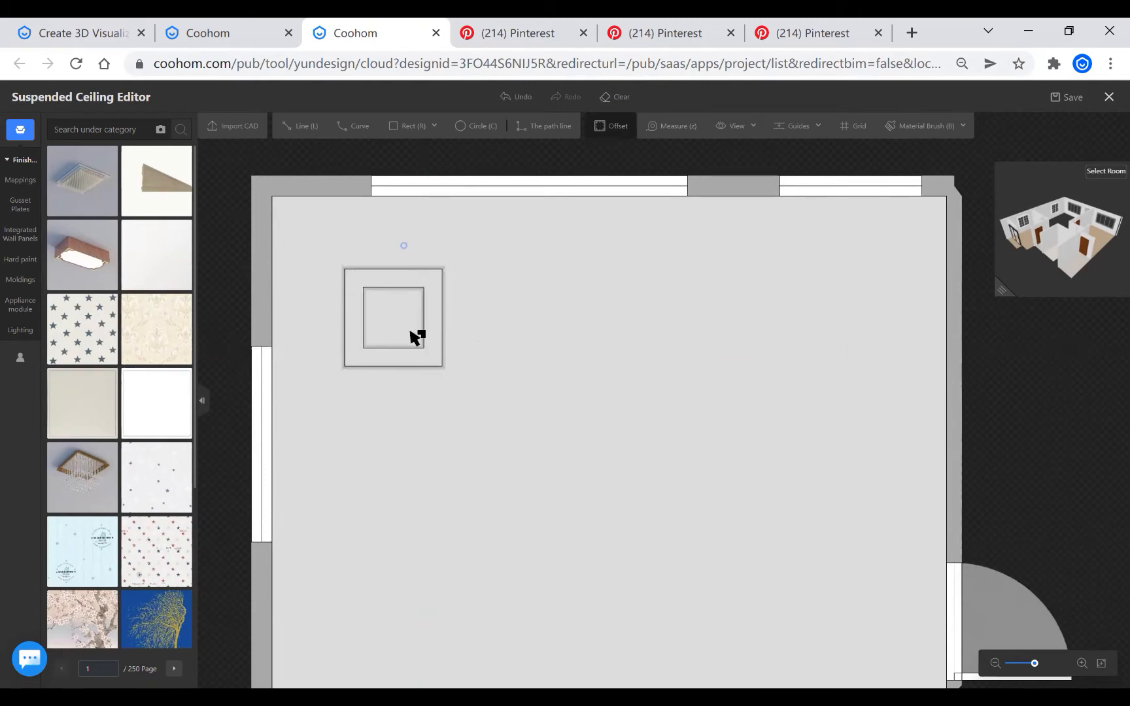
scroll(402, 333, "up", 3)
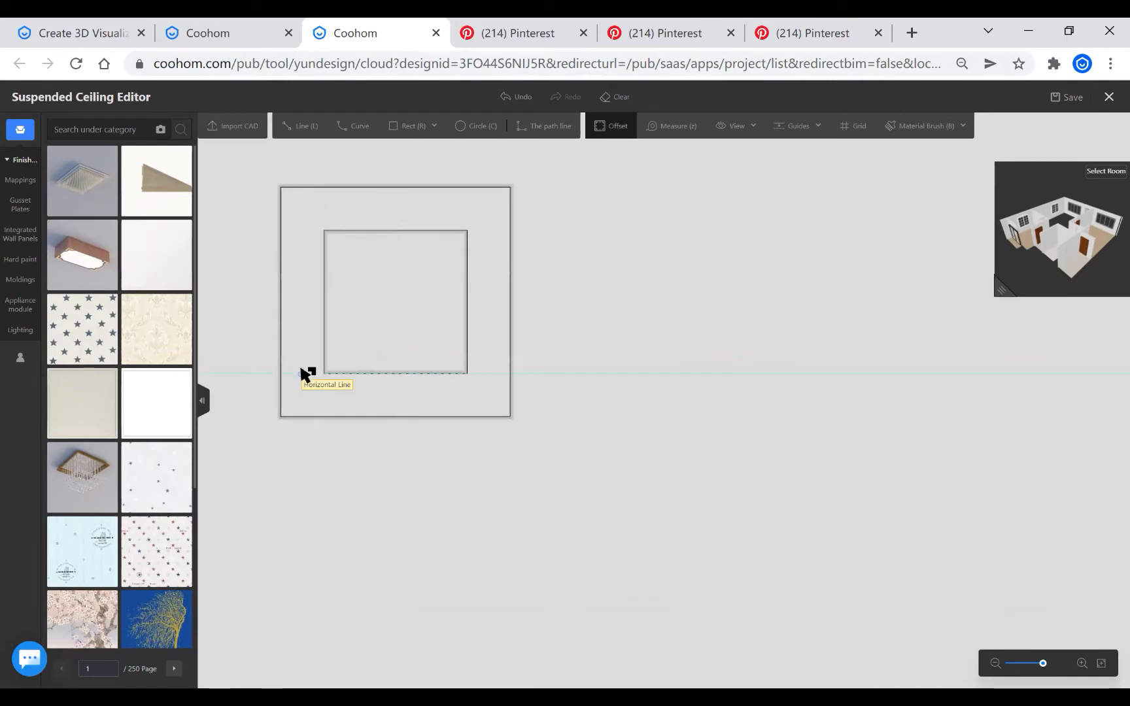
key("Escape")
Set the inner square's extrusion to 100
left_click(316, 378)
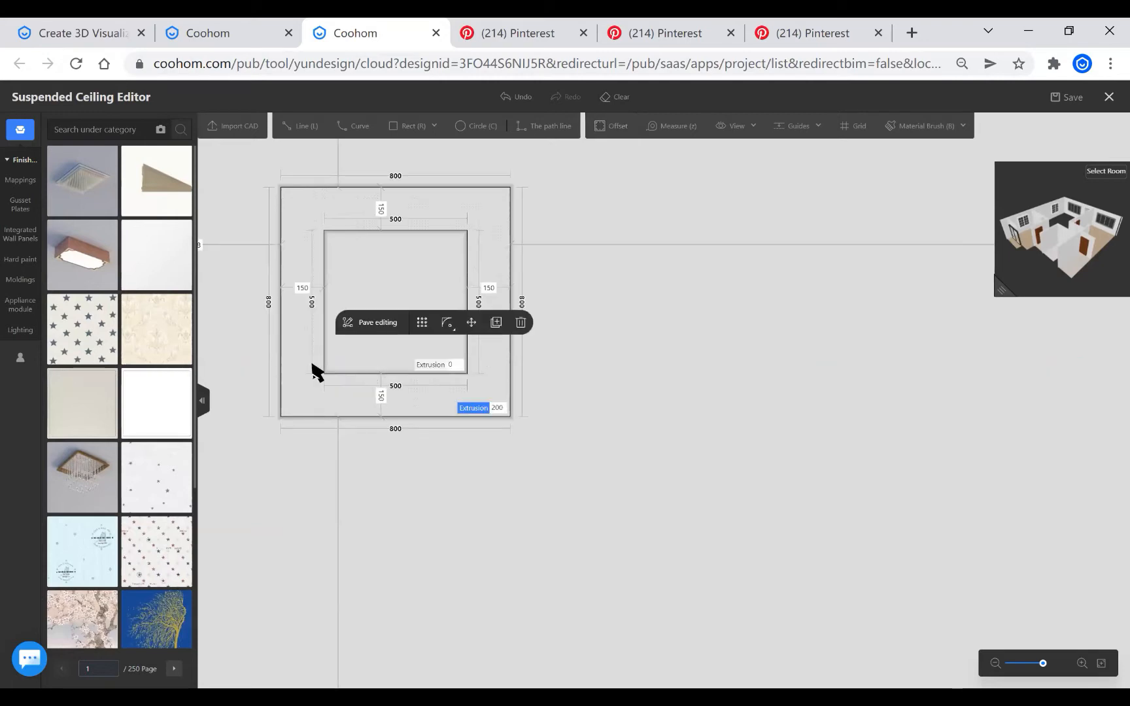
left_click(347, 365)
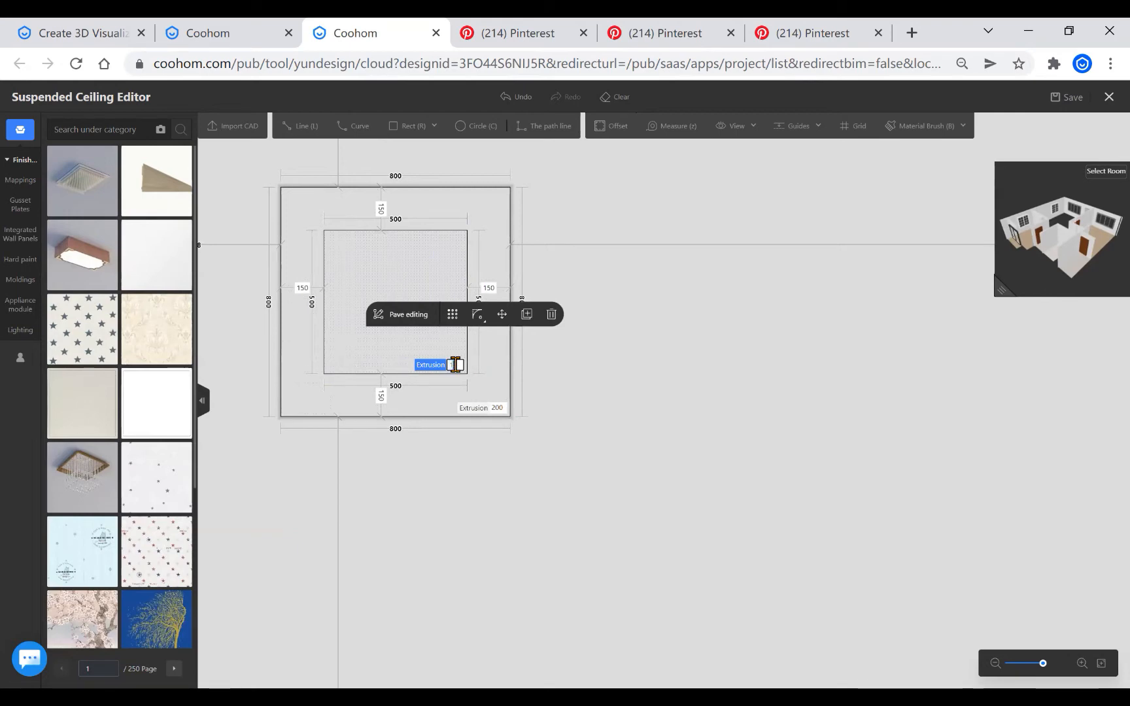
left_click(423, 491)
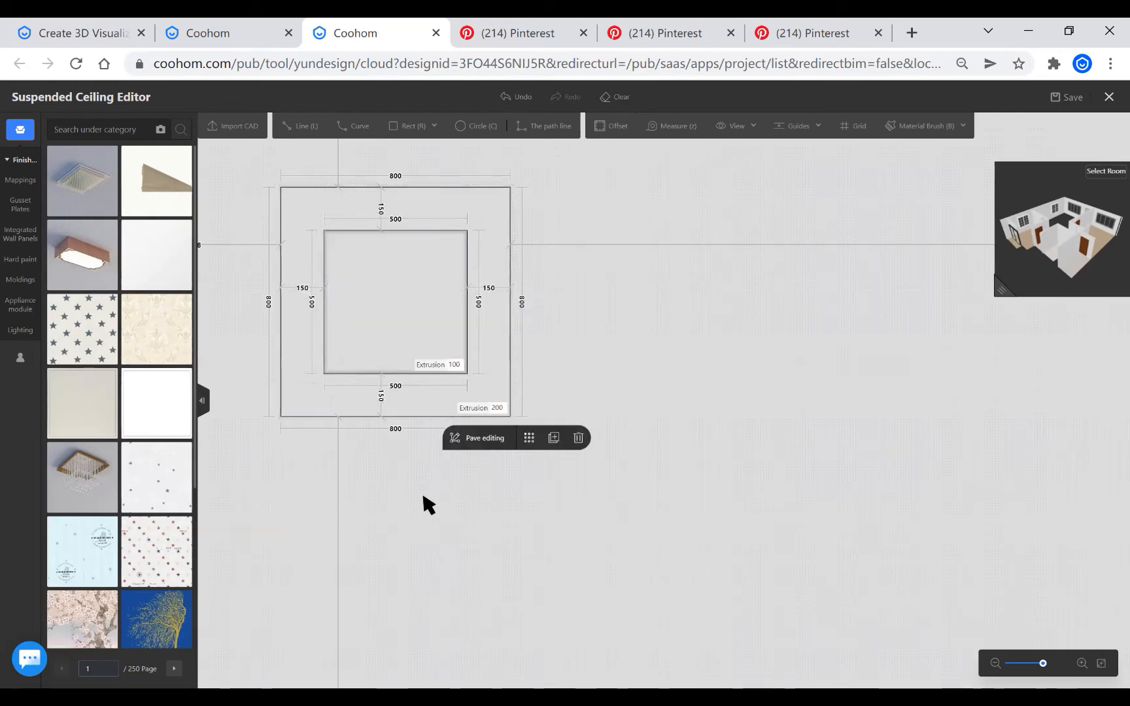
scroll(420, 494, "down", 3)
left_click(325, 433)
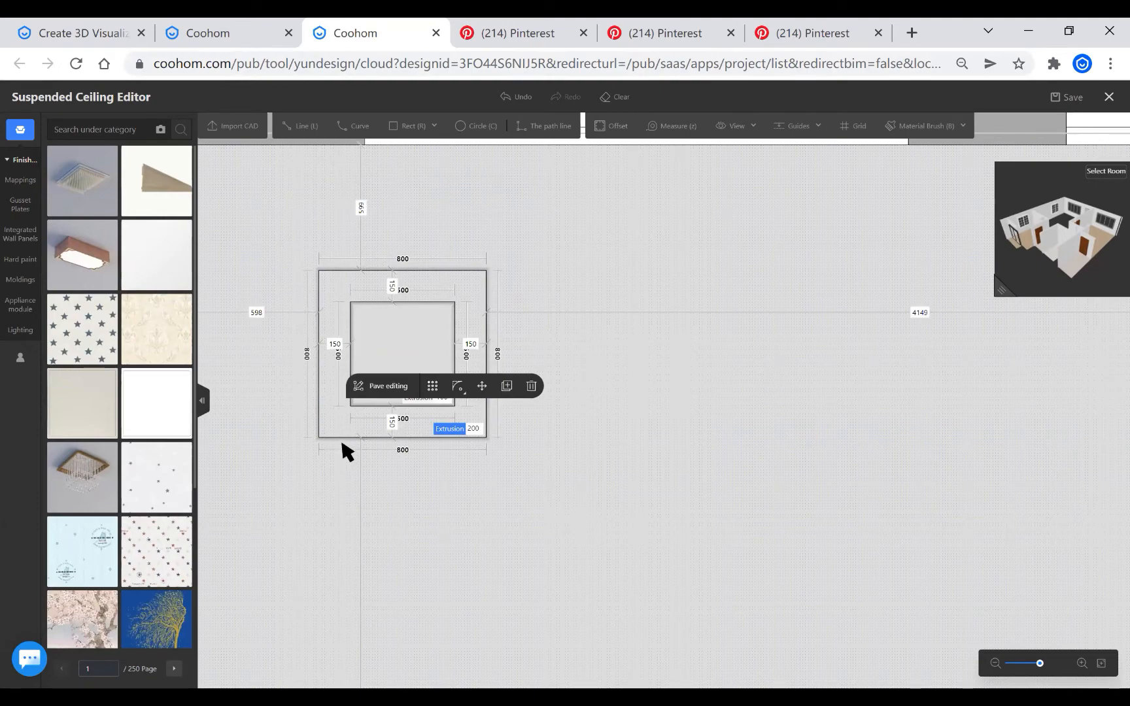
left_click(373, 336)
scroll(368, 479, "down", 2)
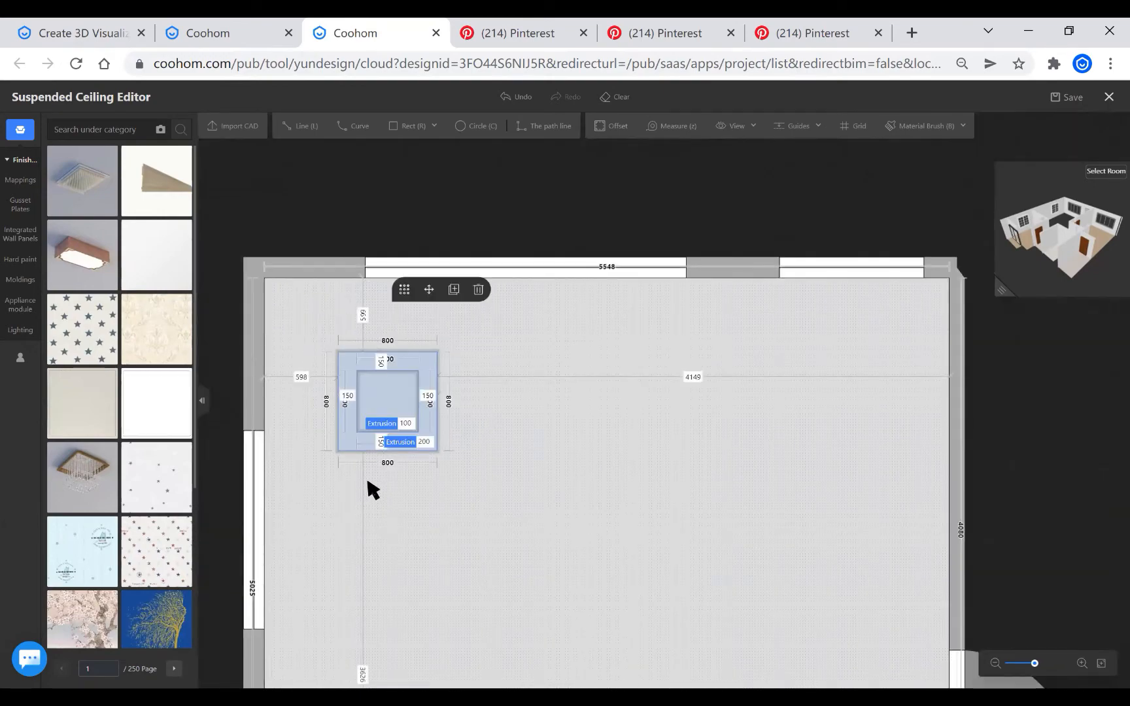
left_click(368, 483)
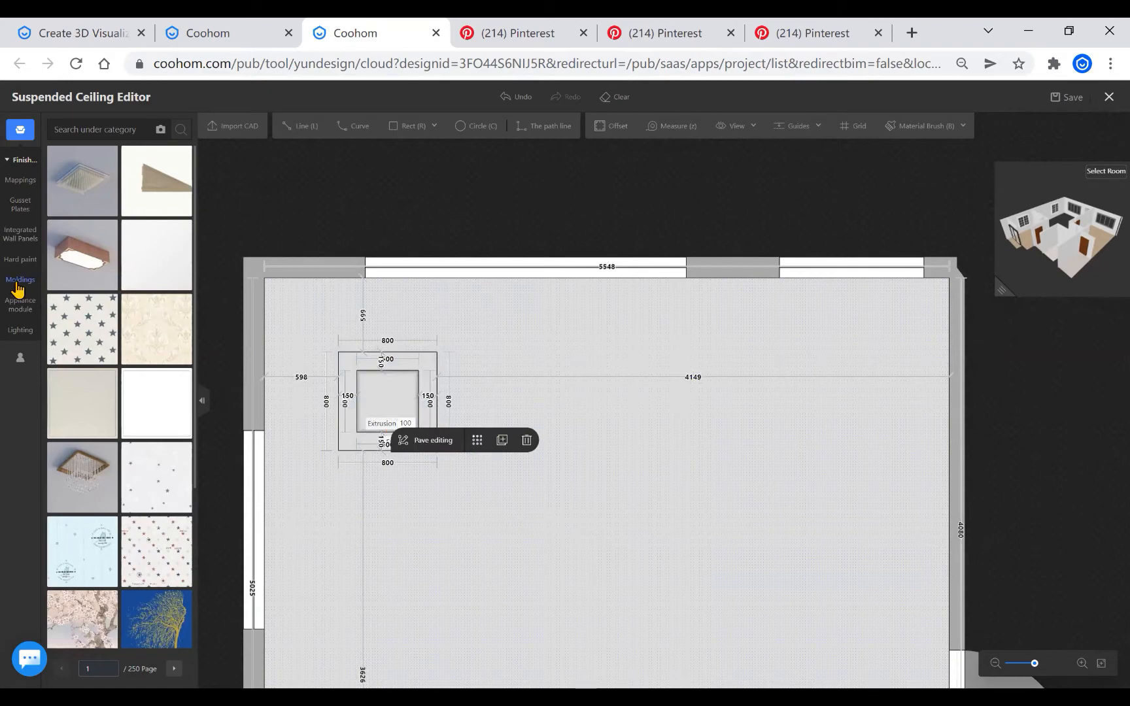
Find a small round light among the Spotlights and place it at the centre of the inner square
left_click(20, 330)
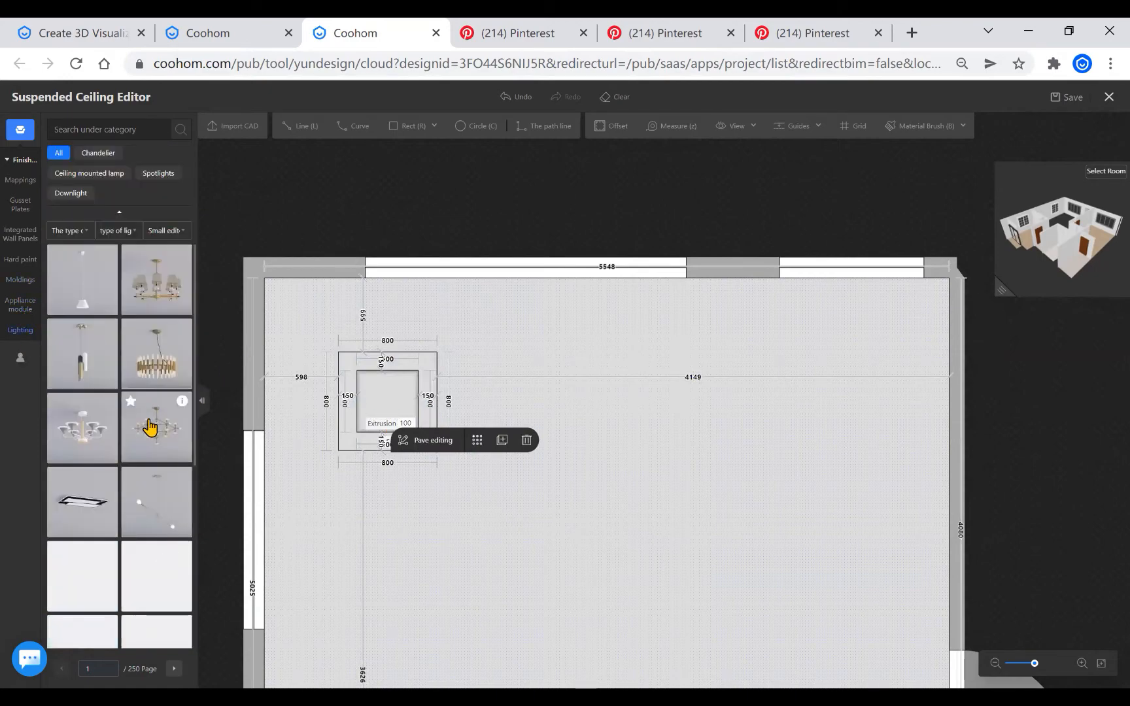
scroll(151, 419, "down", 5)
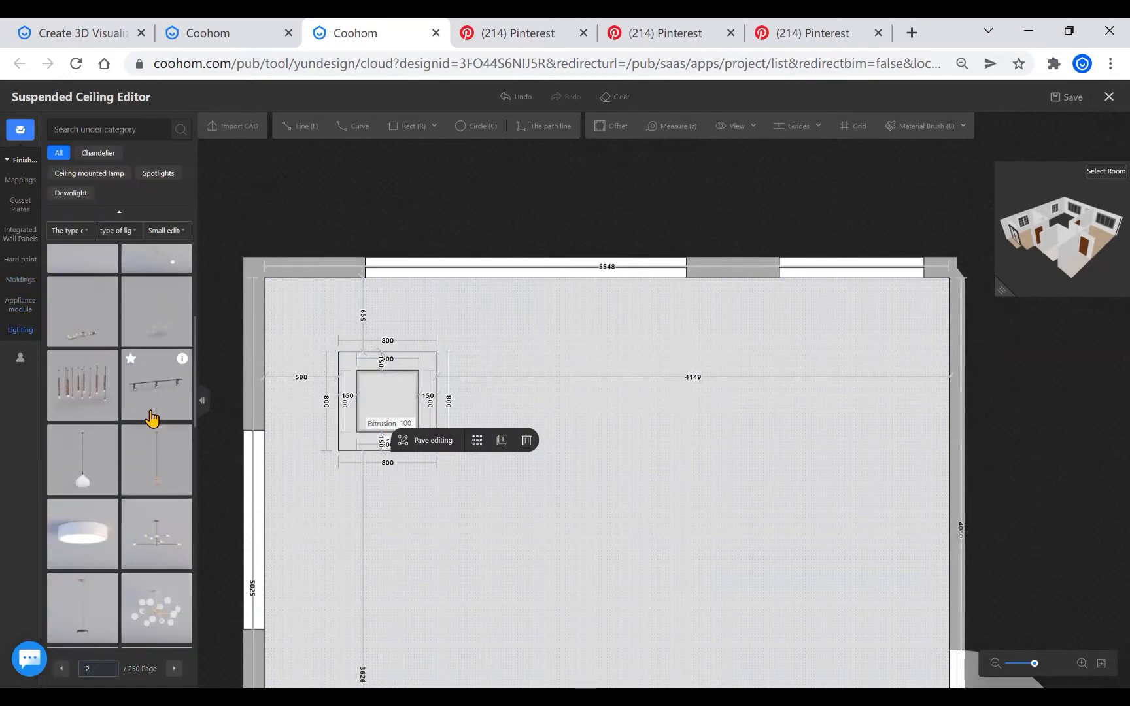
scroll(151, 419, "down", 8)
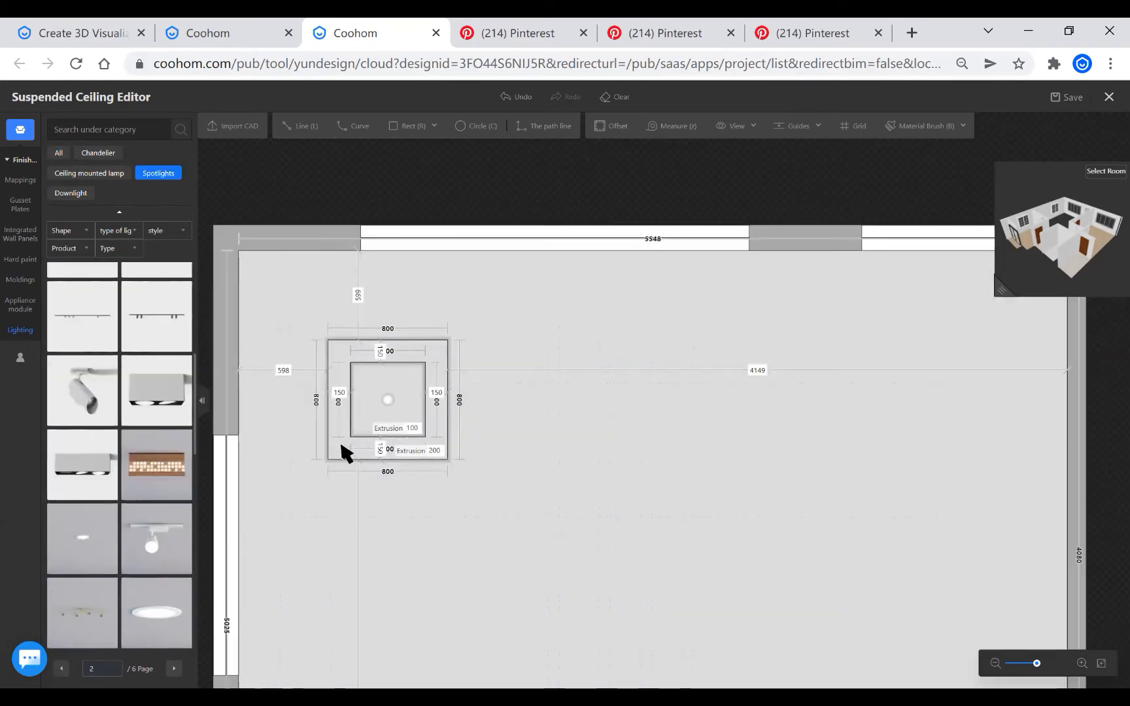
Apply the reddish-brown finish from Paints & Coatings to the frame between the outer and inner squares
left_click(343, 447)
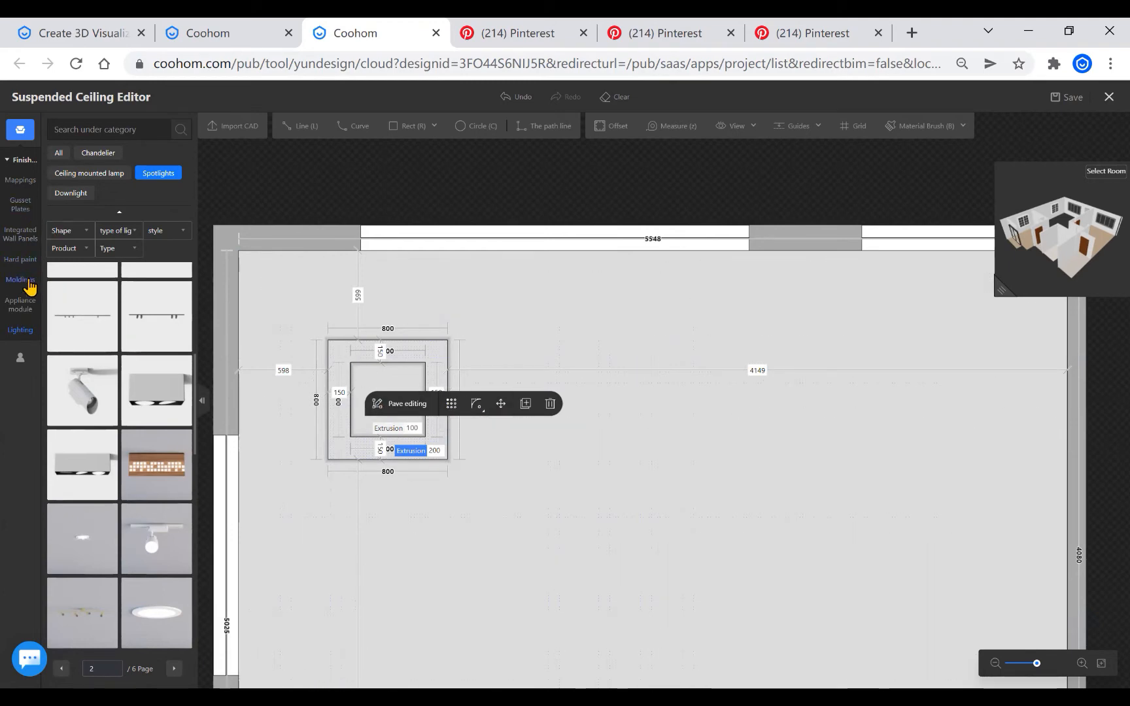
mouse_move(20, 286)
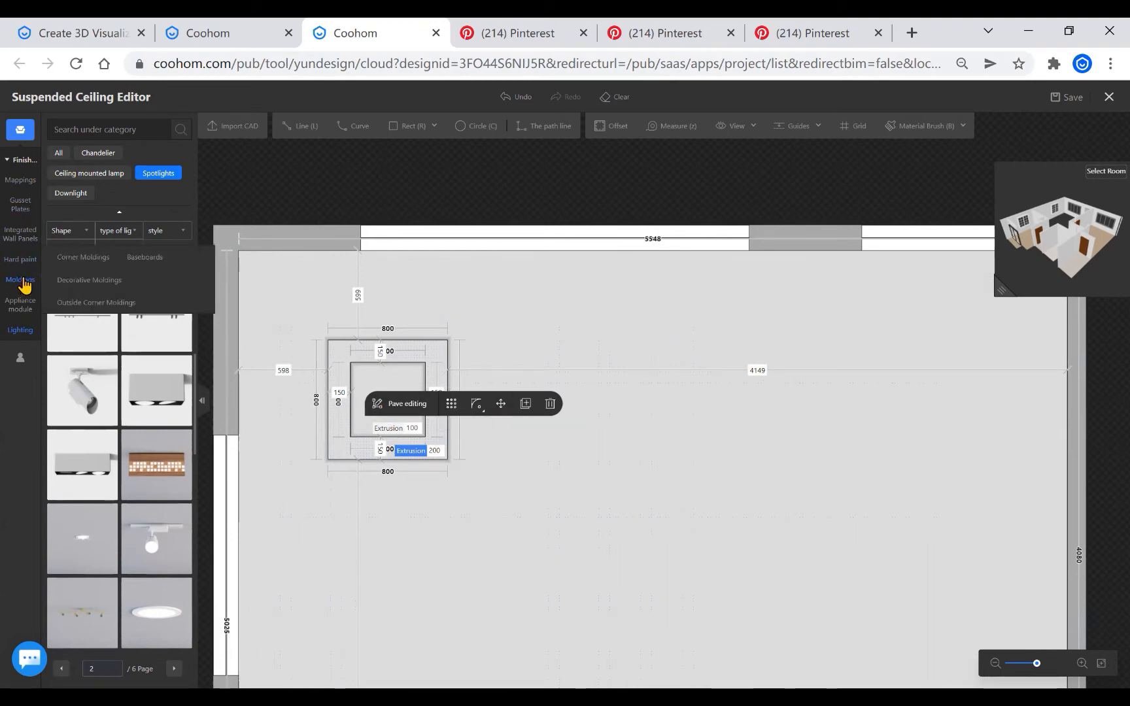
left_click(21, 211)
left_click(383, 418)
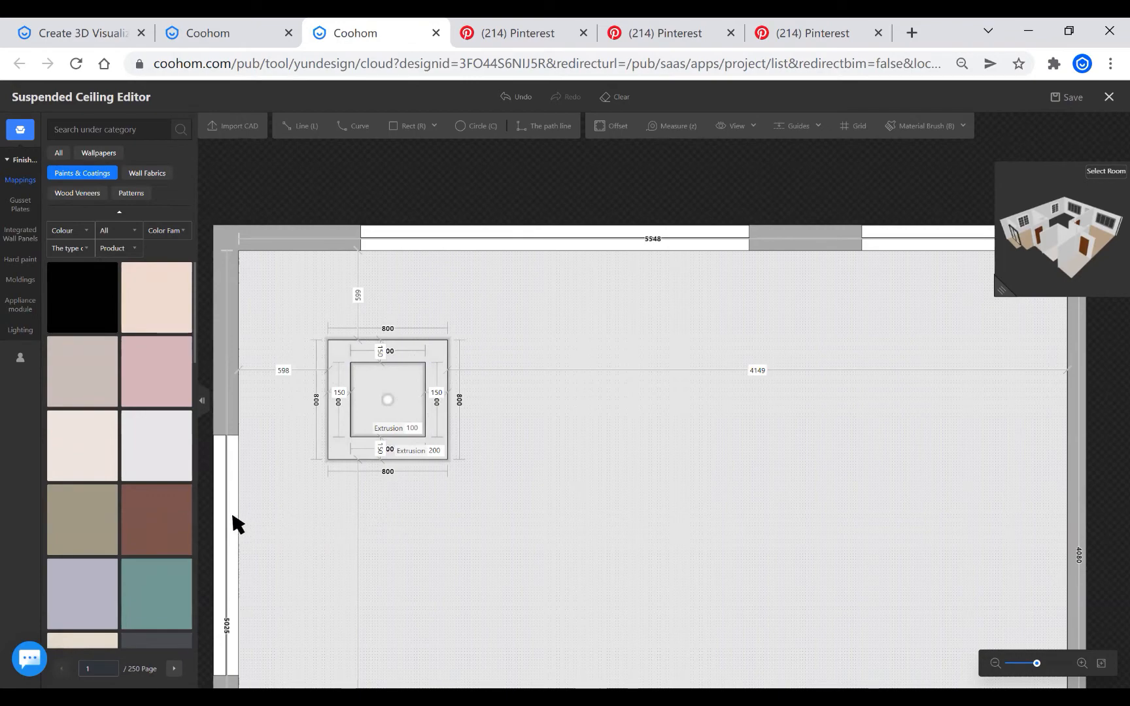
scroll(149, 530, "down", 3)
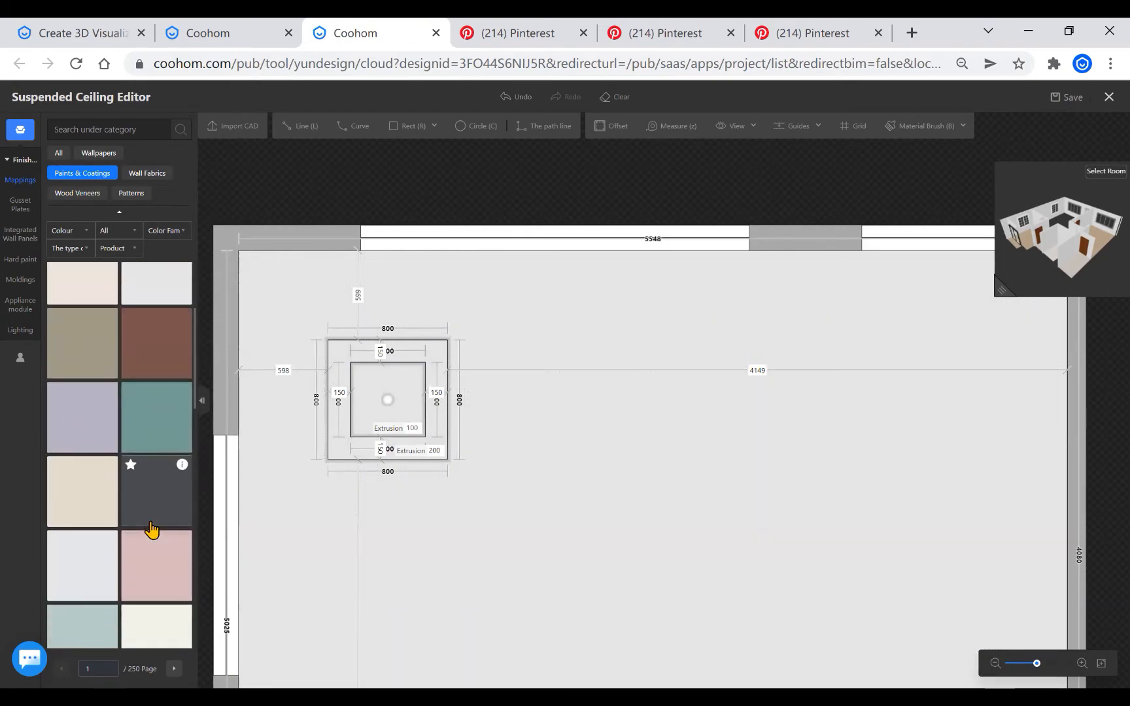
scroll(151, 531, "down", 1)
scroll(130, 523, "down", 2)
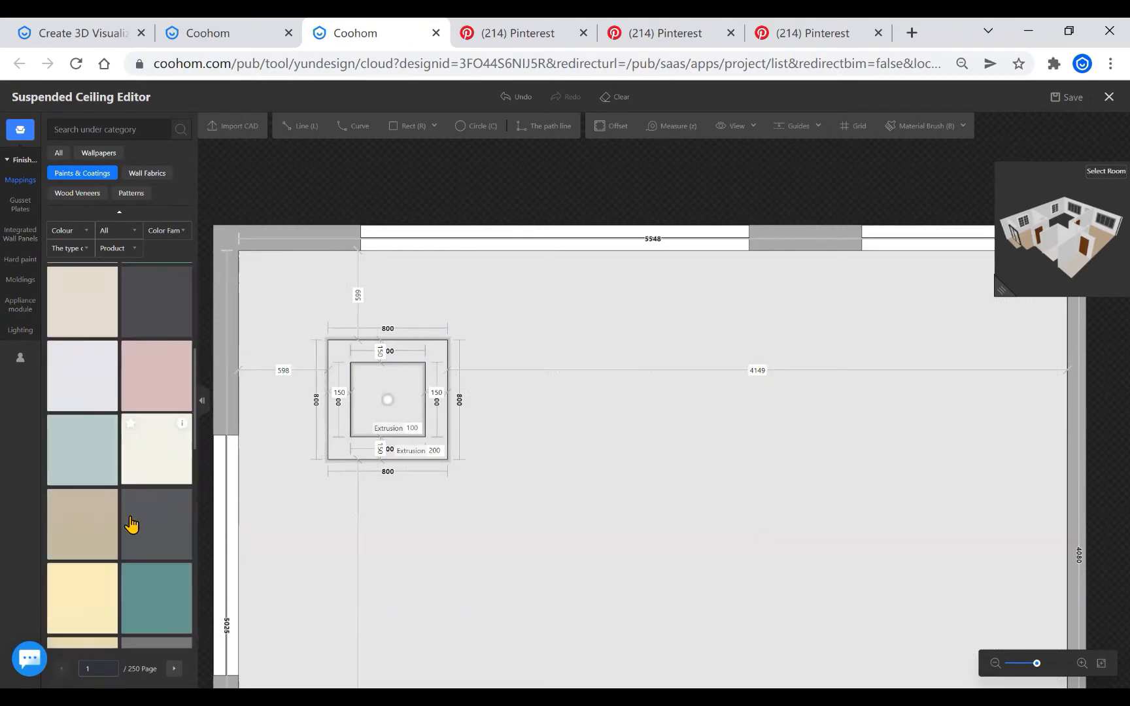
scroll(134, 520, "down", 2)
scroll(131, 452, "down", 1)
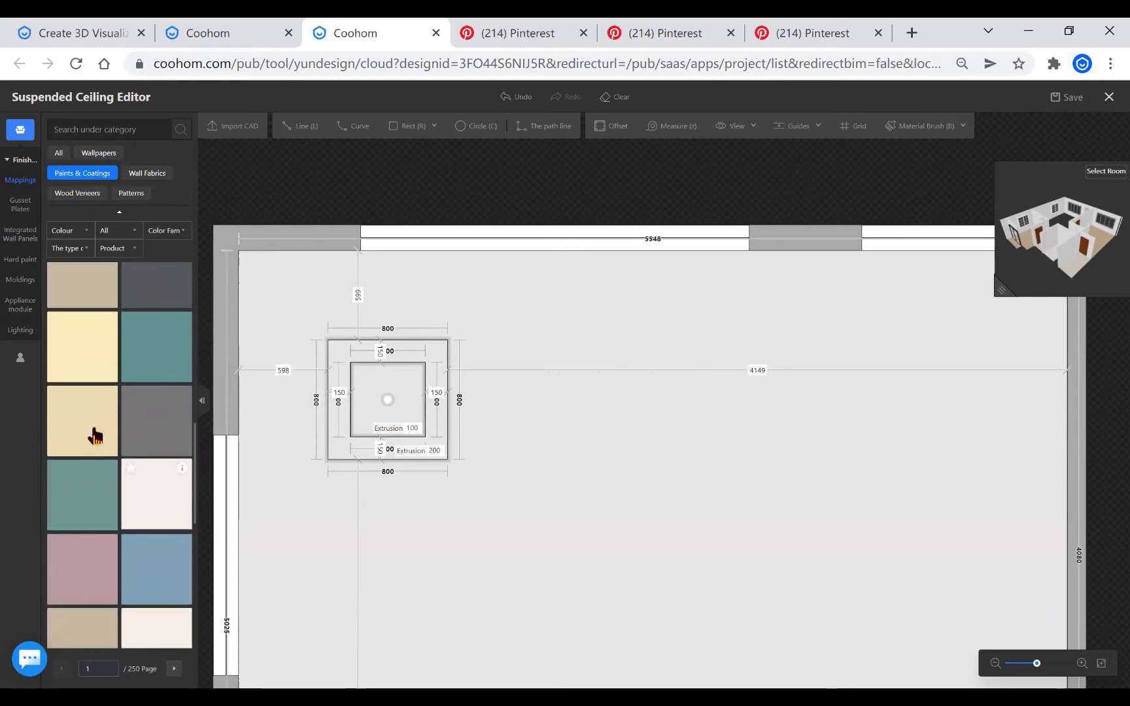
scroll(140, 575, "up", 8)
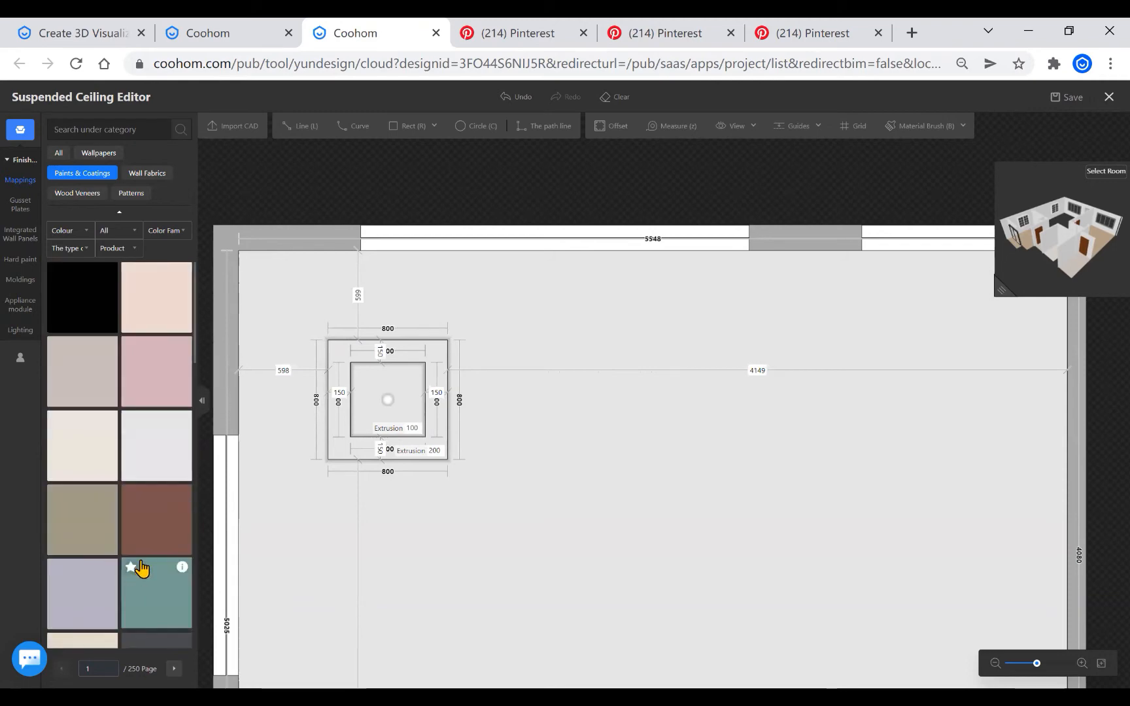
left_click_drag(144, 532, 352, 456)
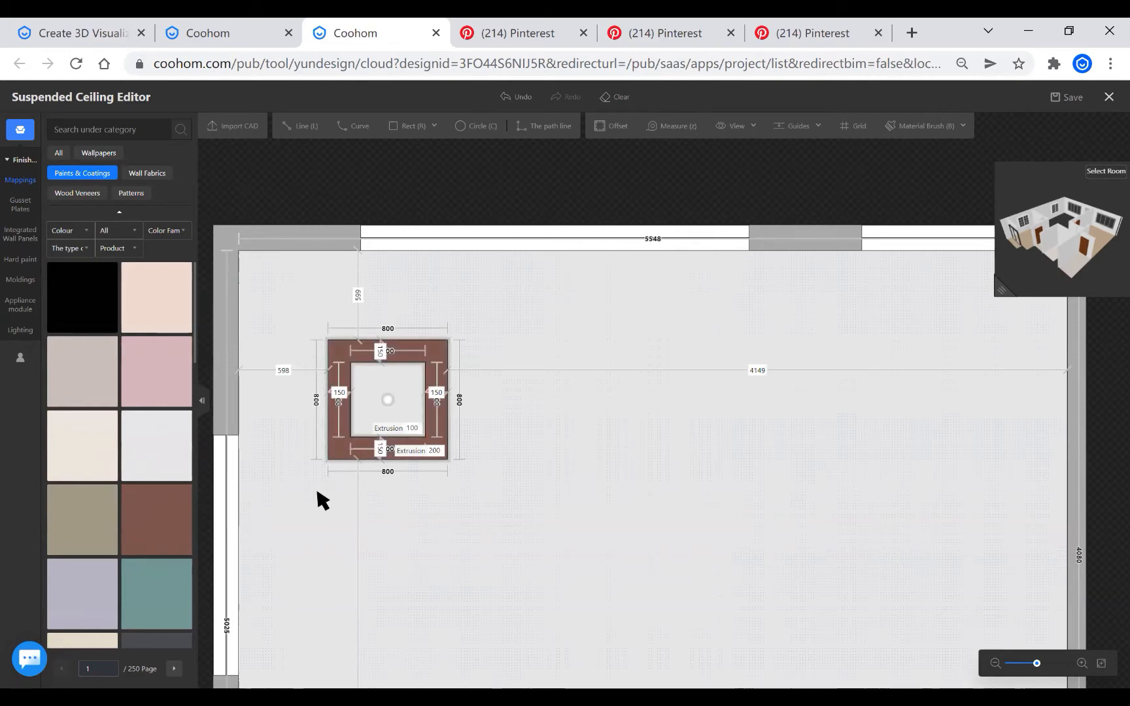
Select the painted 800 by 800 square with its inner square and spotlight, and start an array of them
scroll(423, 404, "down", 1)
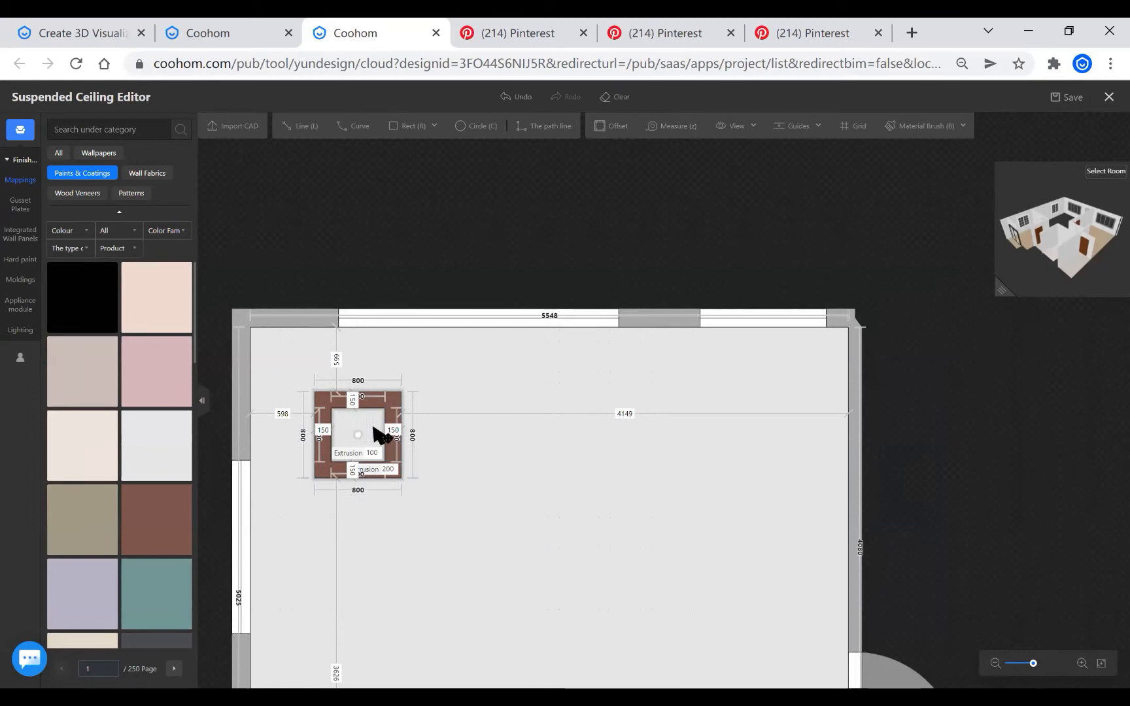
scroll(419, 365, "down", 1)
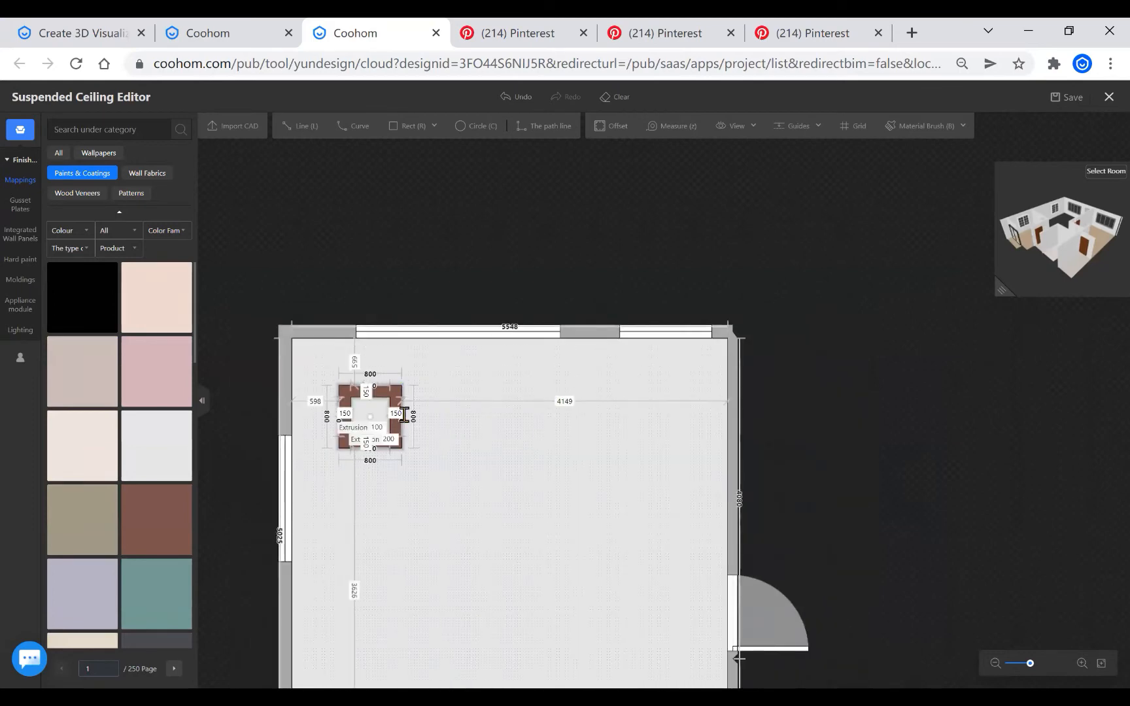
scroll(404, 414, "up", 1)
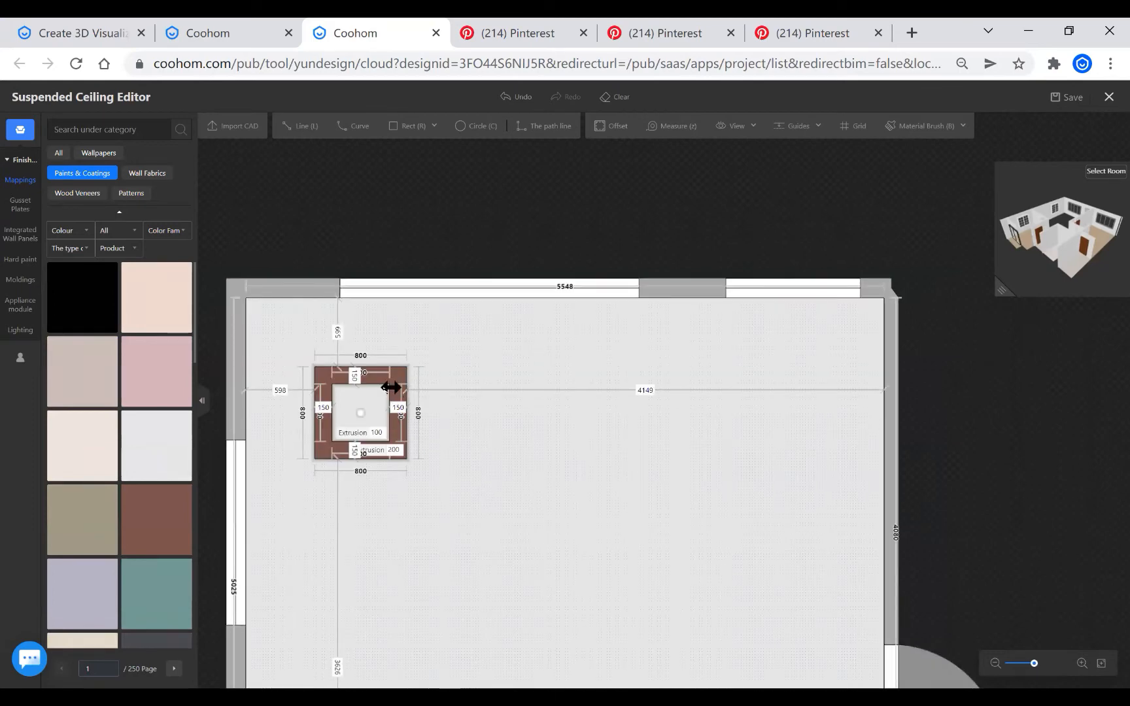
scroll(391, 387, "down", 1)
scroll(398, 397, "up", 2)
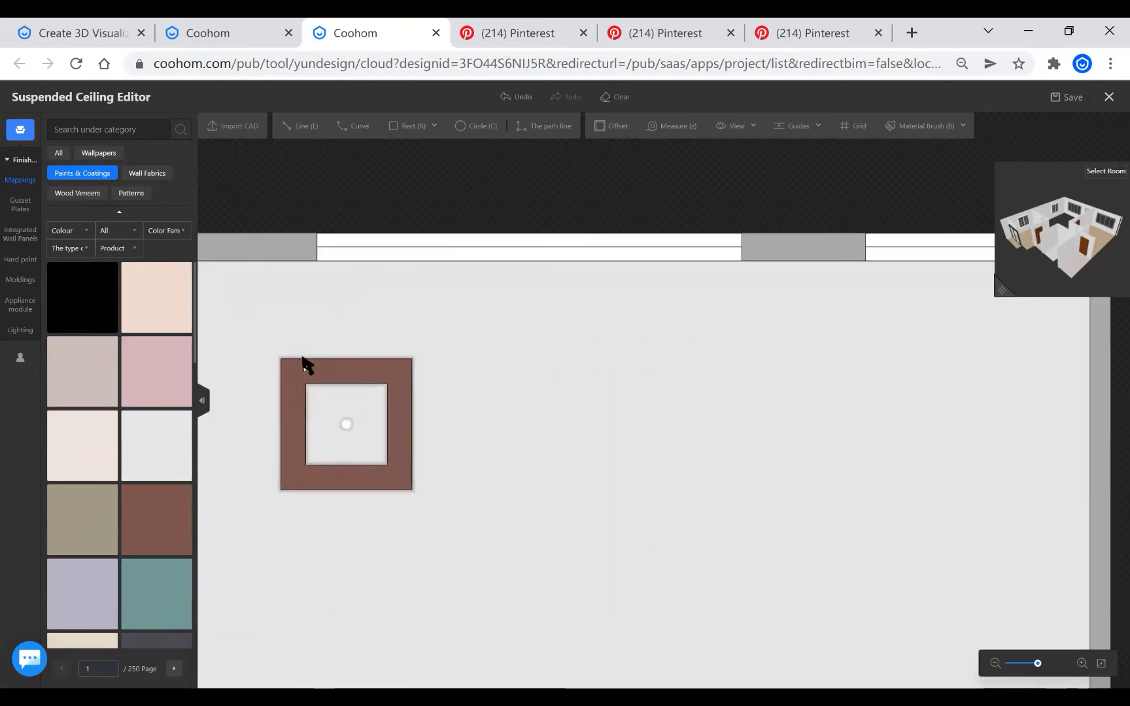
left_click_drag(203, 332, 456, 520)
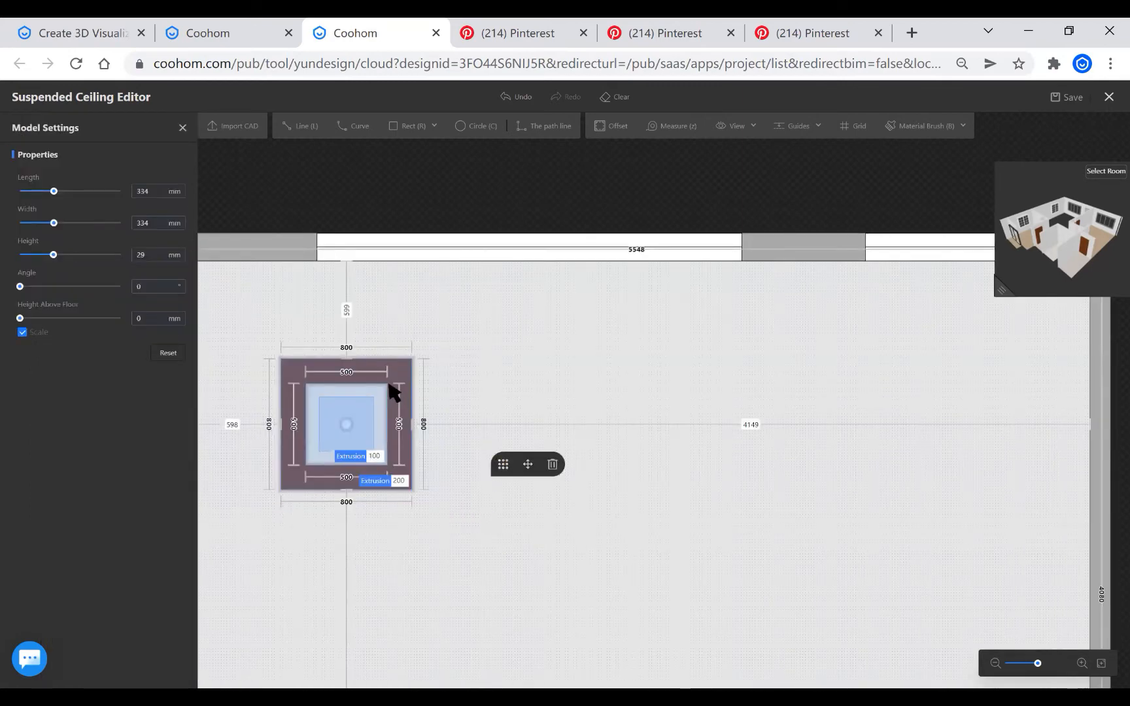
scroll(386, 395, "down", 1)
left_click(394, 206)
scroll(332, 397, "up", 1)
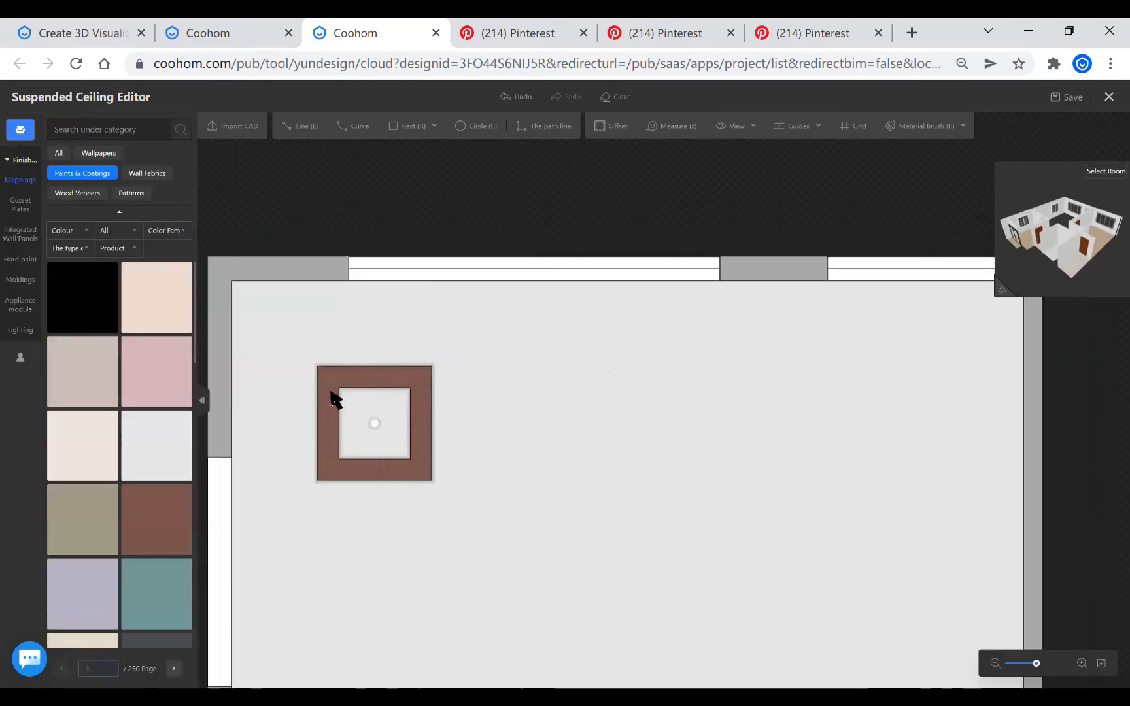
left_click(409, 471)
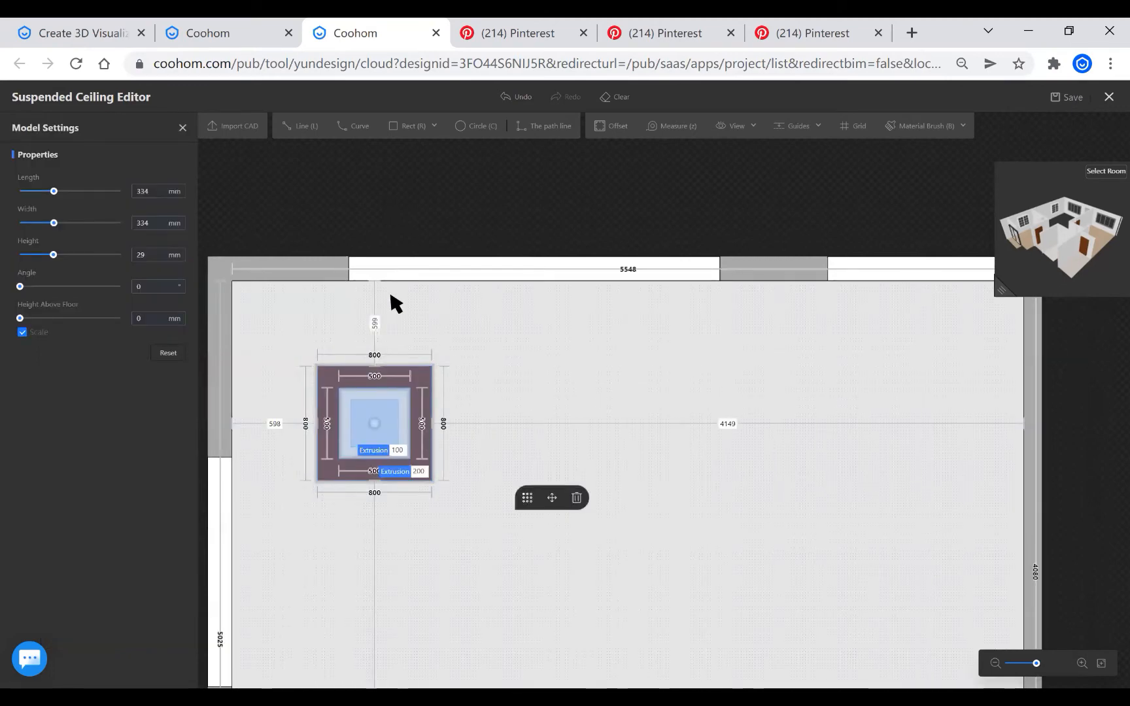
scroll(308, 313, "down", 1)
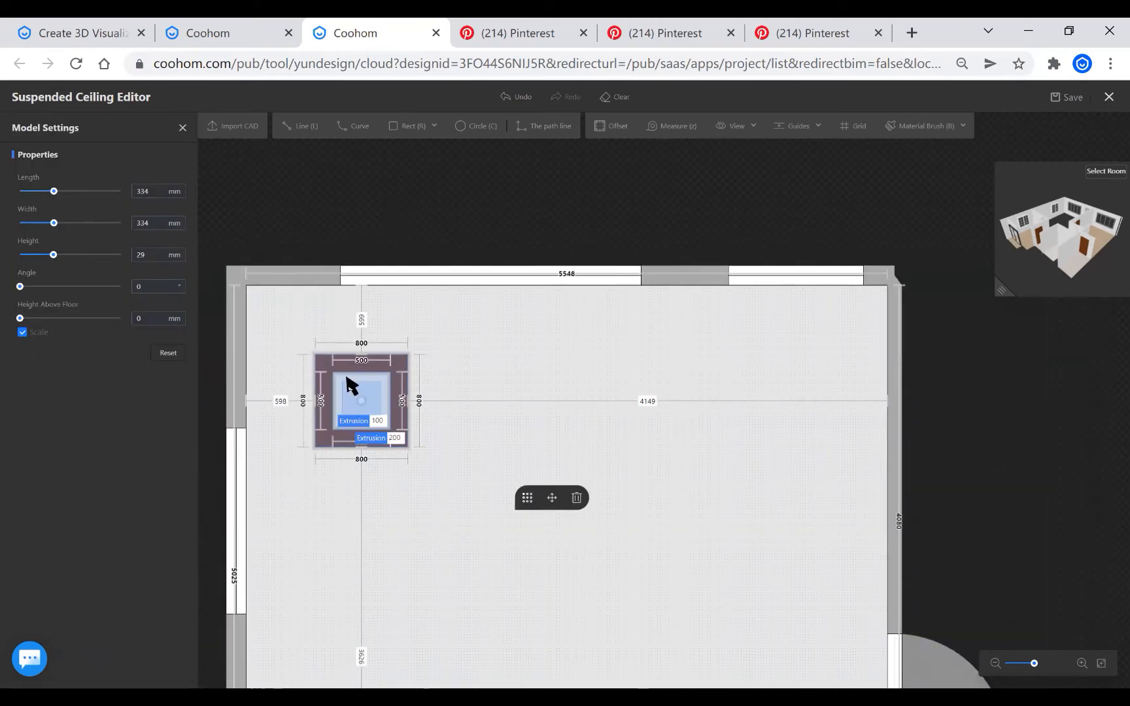
scroll(356, 382, "down", 1)
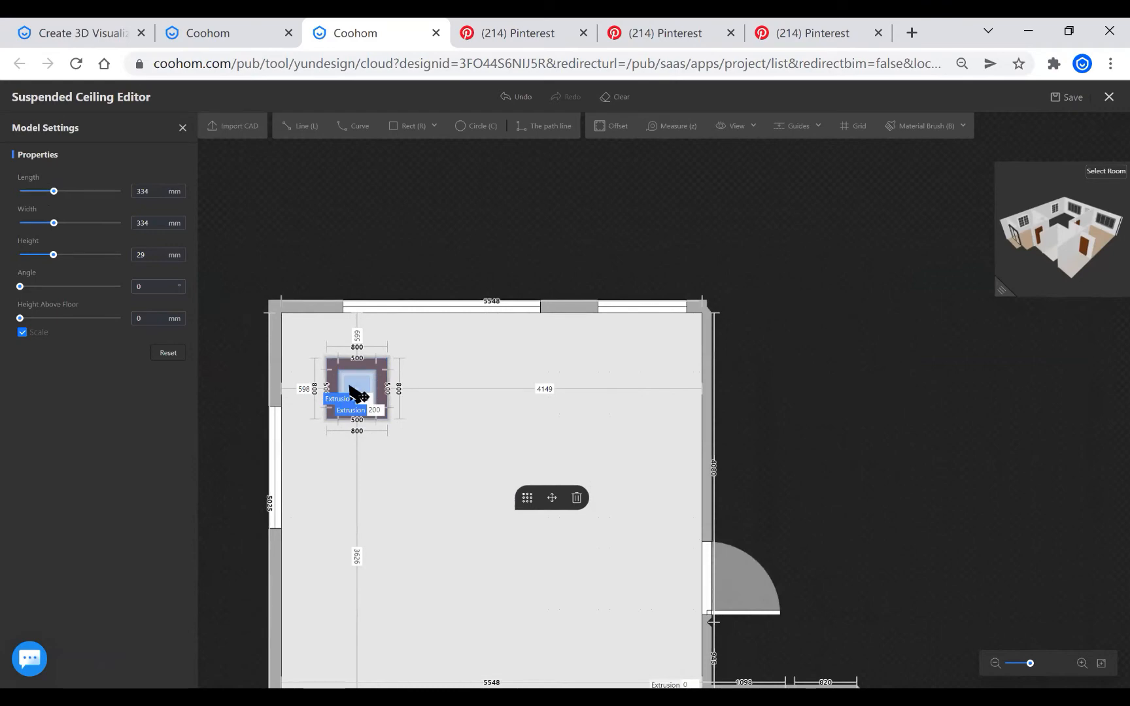
left_click(527, 500)
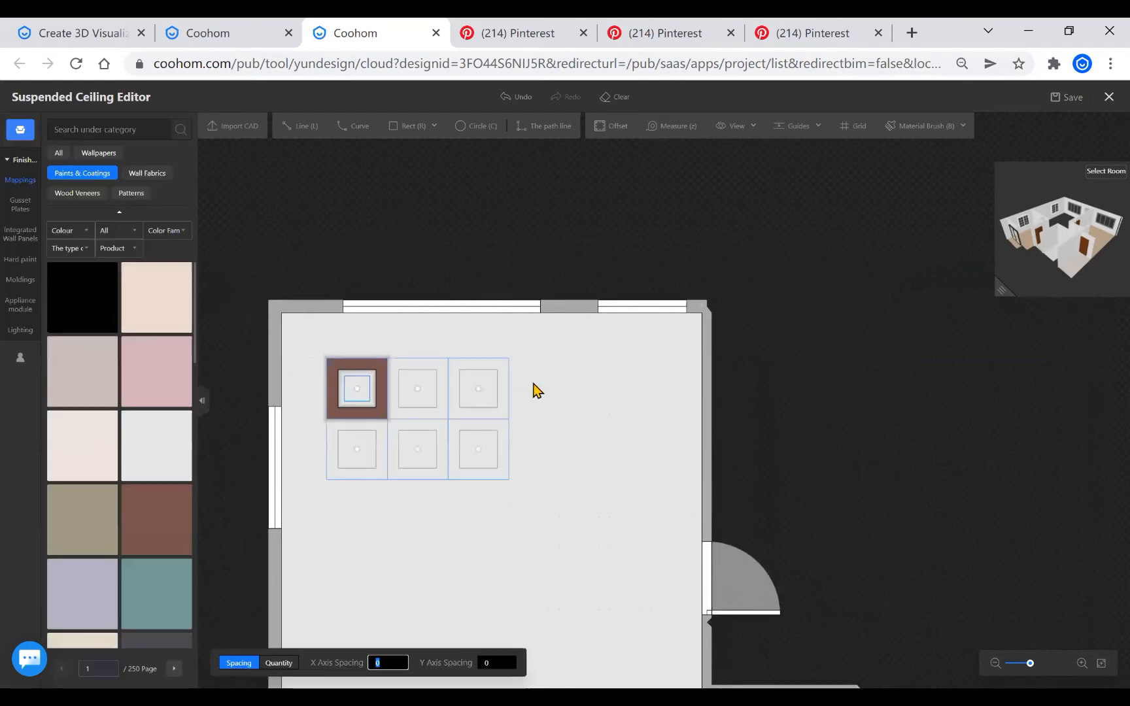
Extend the array across the main room's ceiling with an X and Y axis spacing of 150
scroll(564, 395, "down", 2)
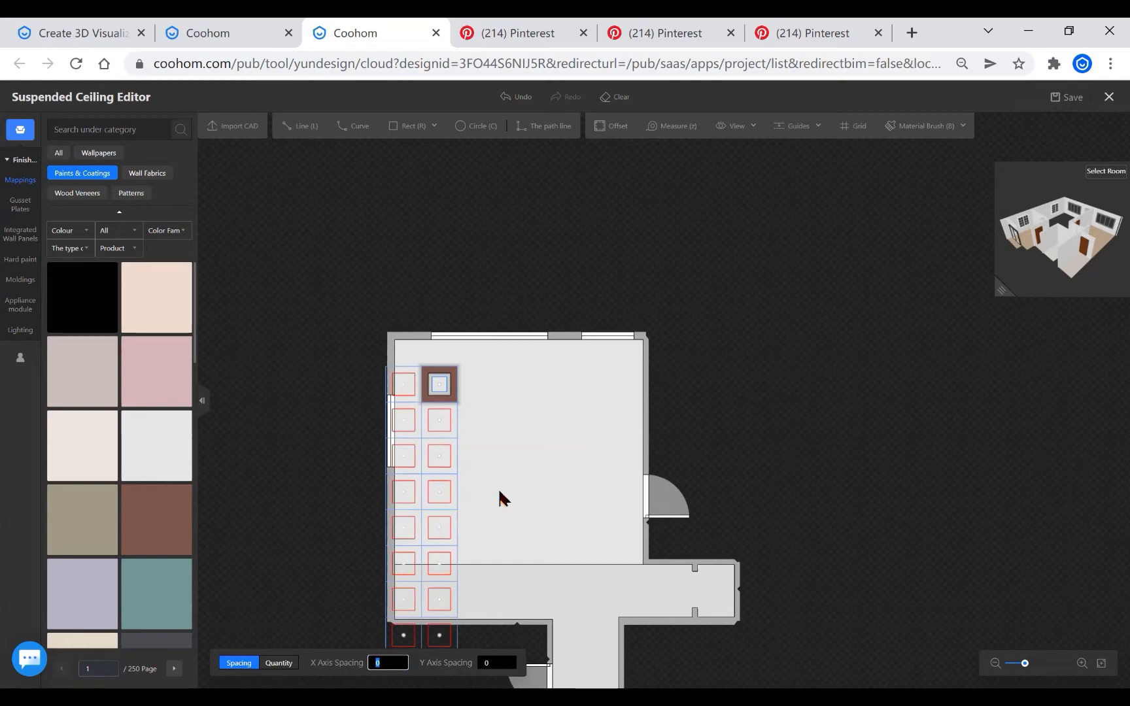
left_click_drag(499, 492, 568, 505)
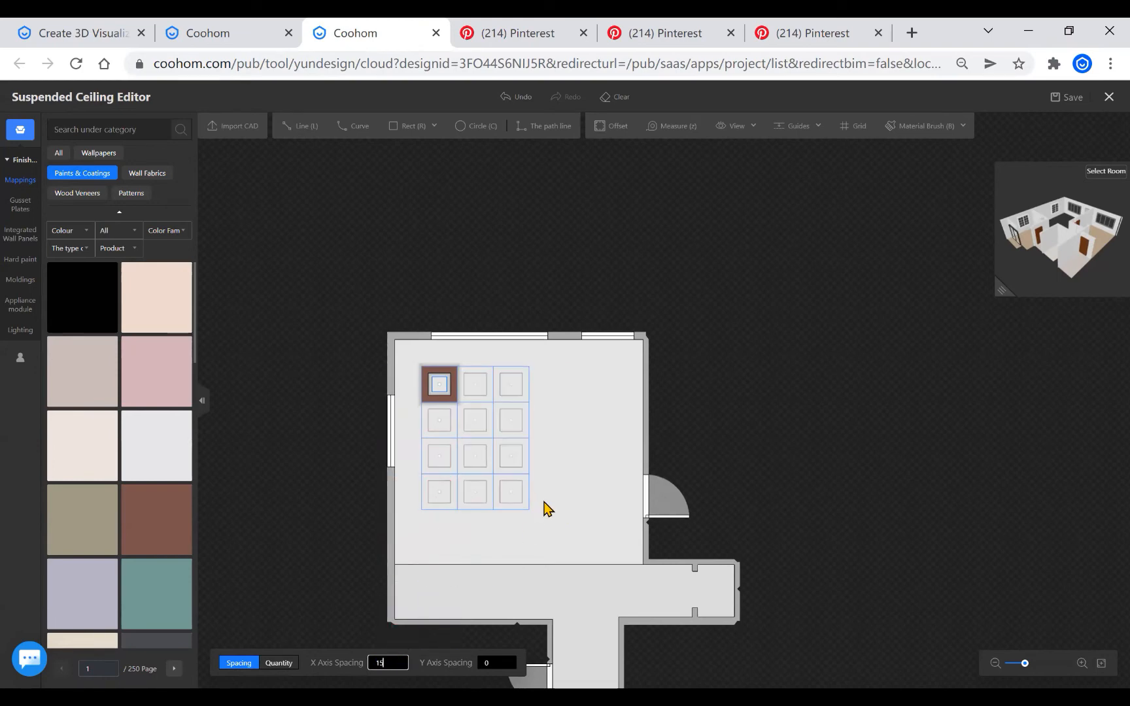
key("Tab")
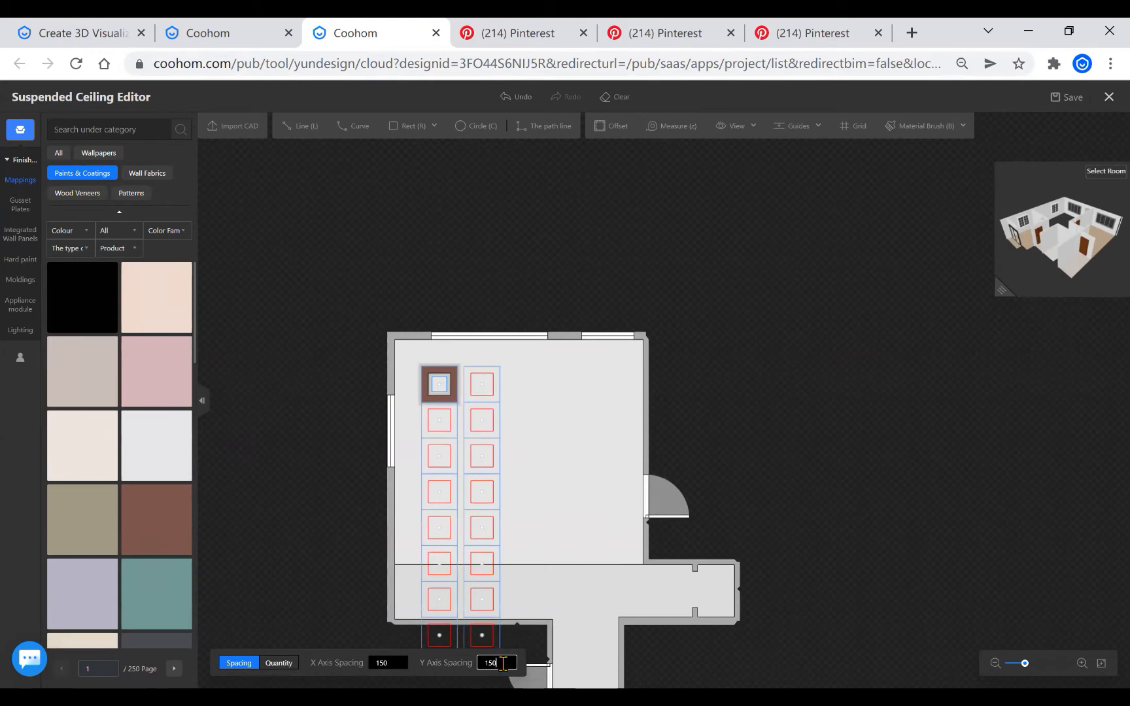
key("shift+Tab")
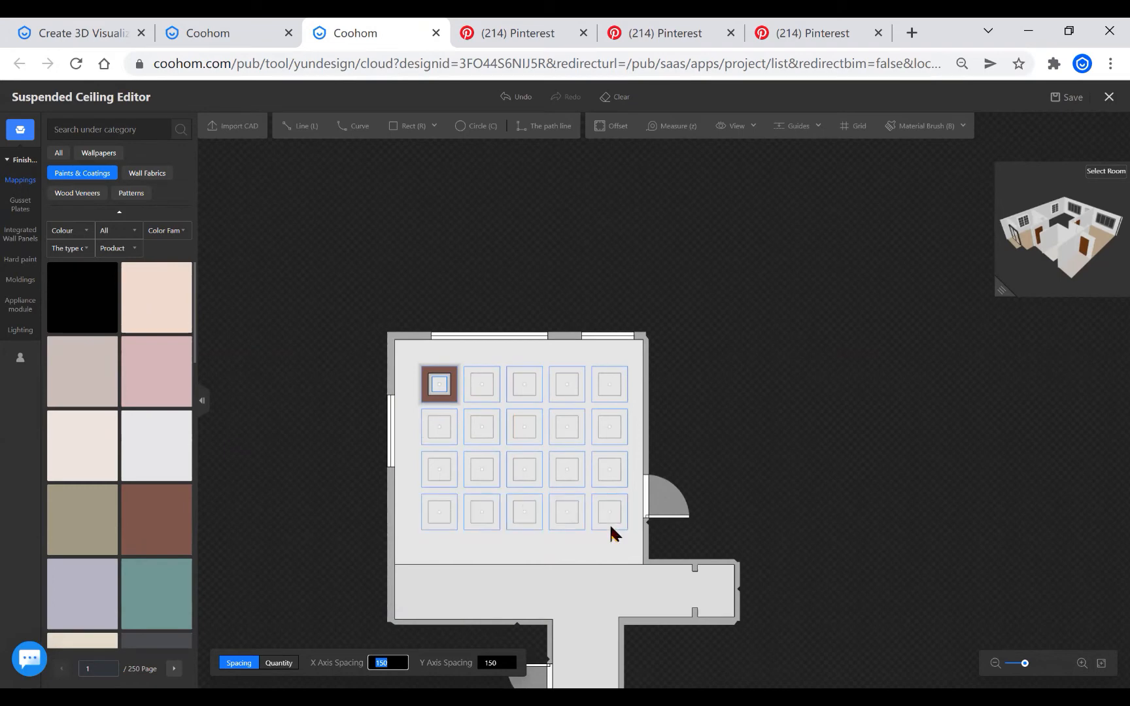
Preview the array by quantity, return to spacing and place it as five columns by four rows
left_click(288, 666)
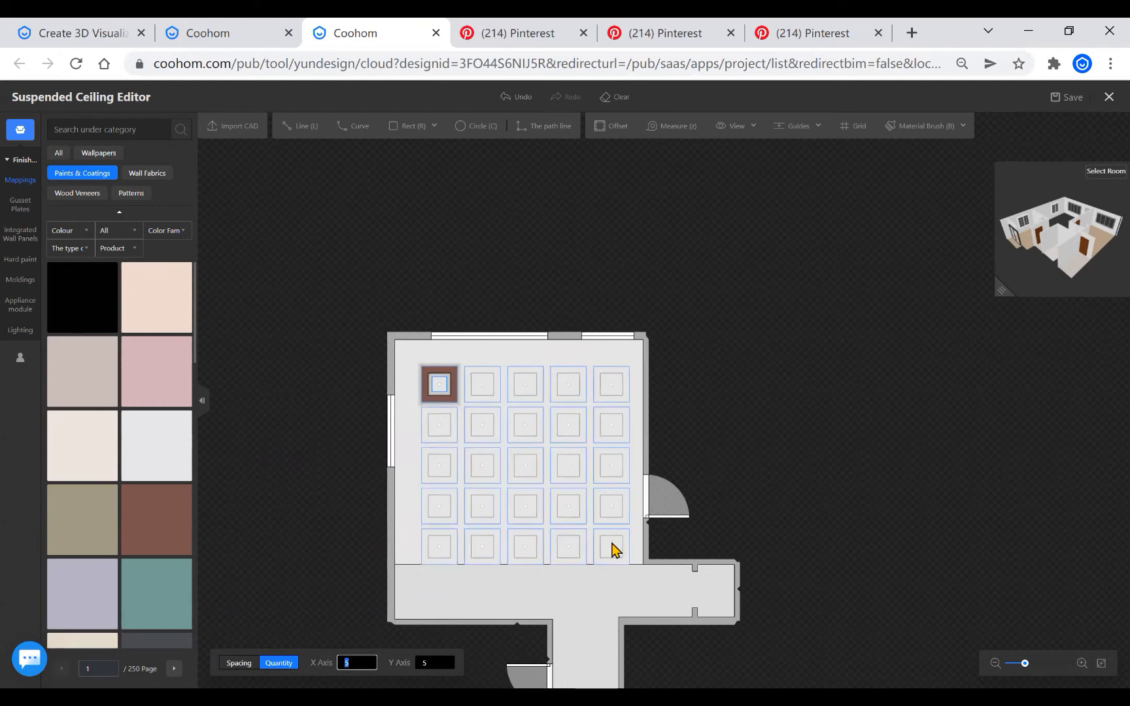
left_click(240, 663)
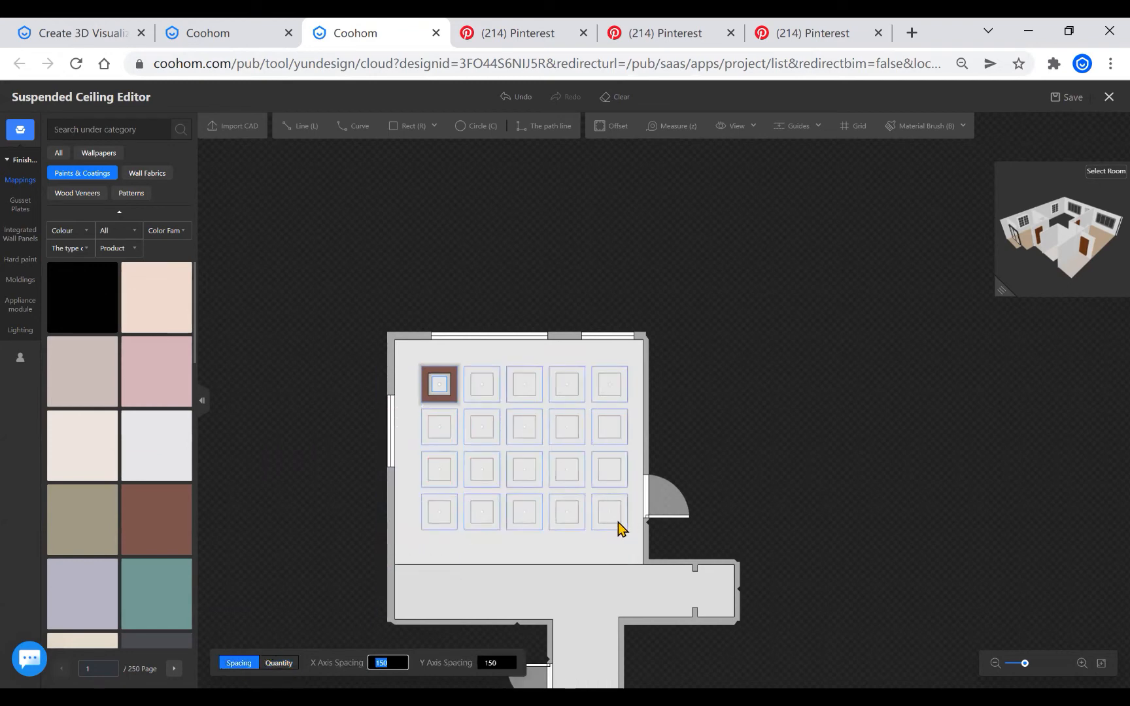
left_click(616, 532)
left_click(615, 530)
scroll(625, 486, "up", 3)
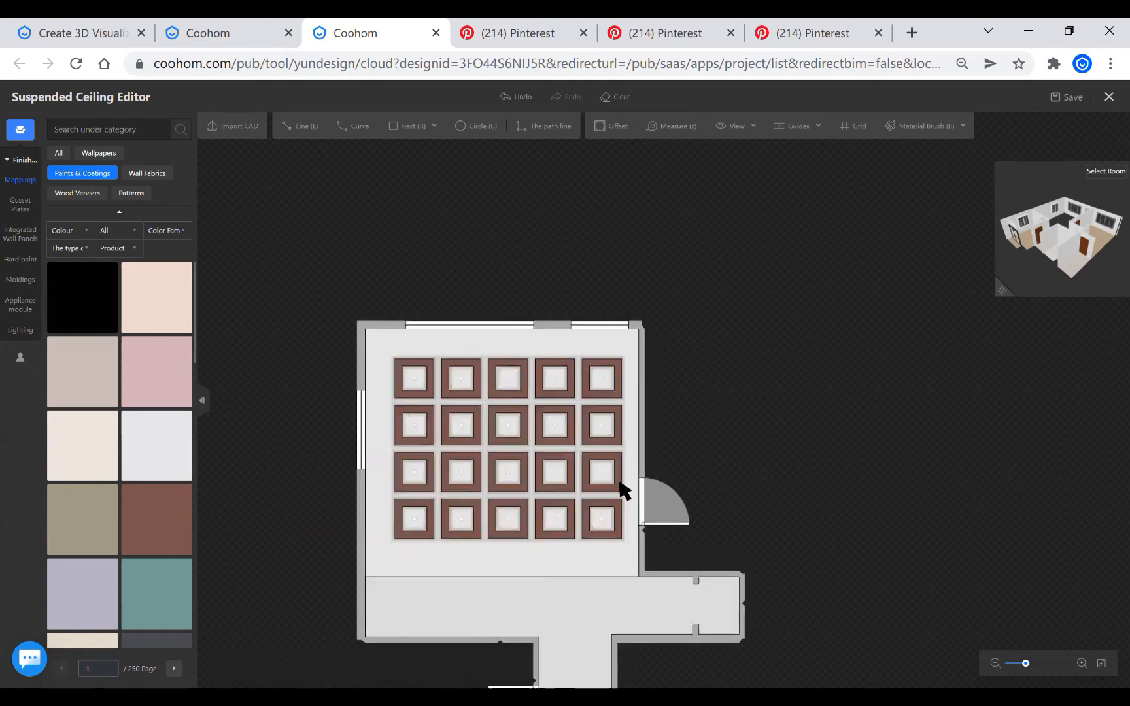
scroll(559, 509, "down", 2)
scroll(380, 525, "up", 1)
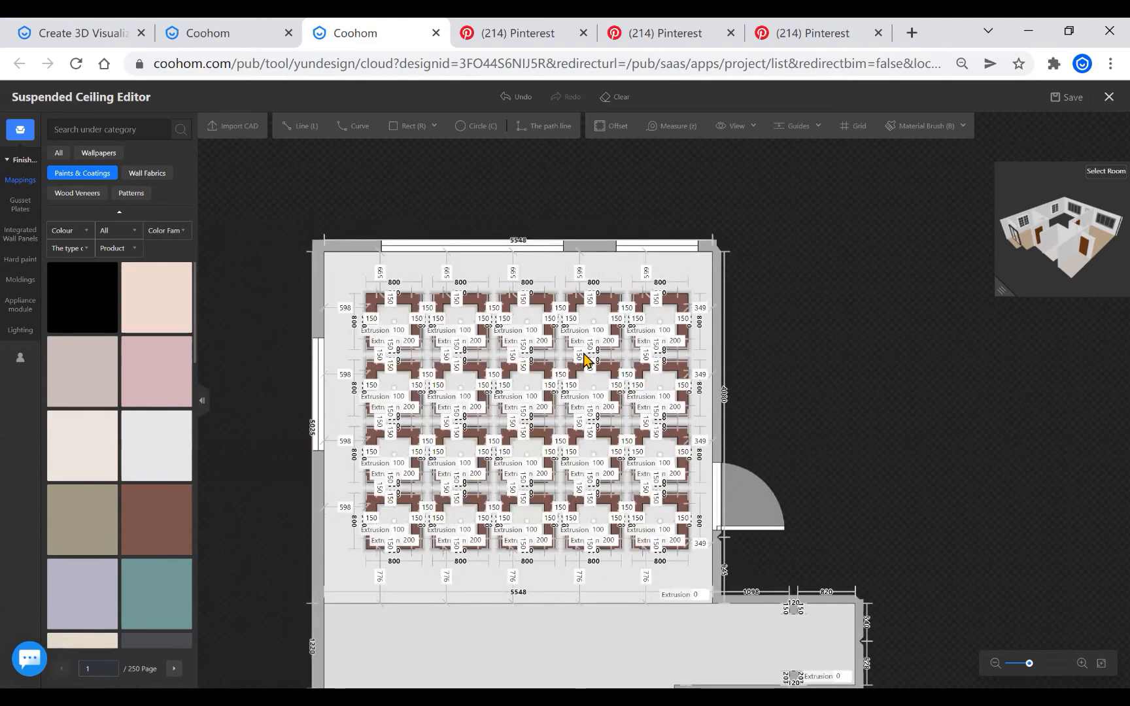
scroll(580, 356, "up", 1)
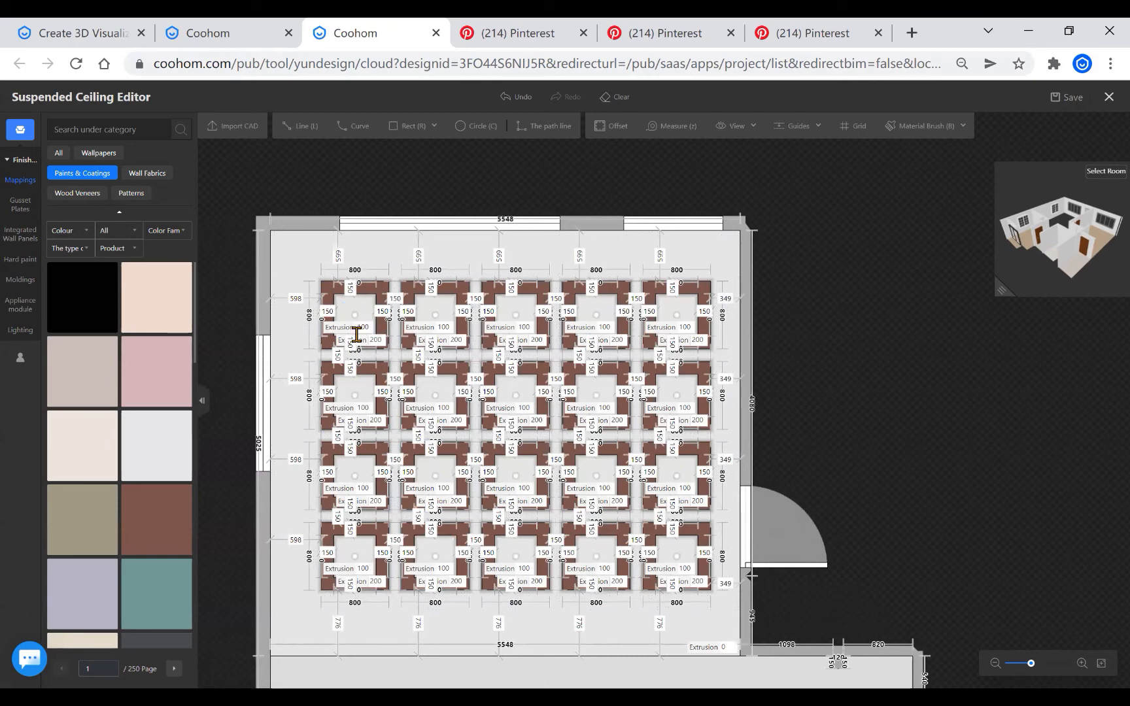
Try to edit the distance between the array's upper-left square and the left wall, and undo the edit
left_click(305, 266)
left_click_drag(302, 273, 350, 210)
right_click_drag(728, 213, 682, 257)
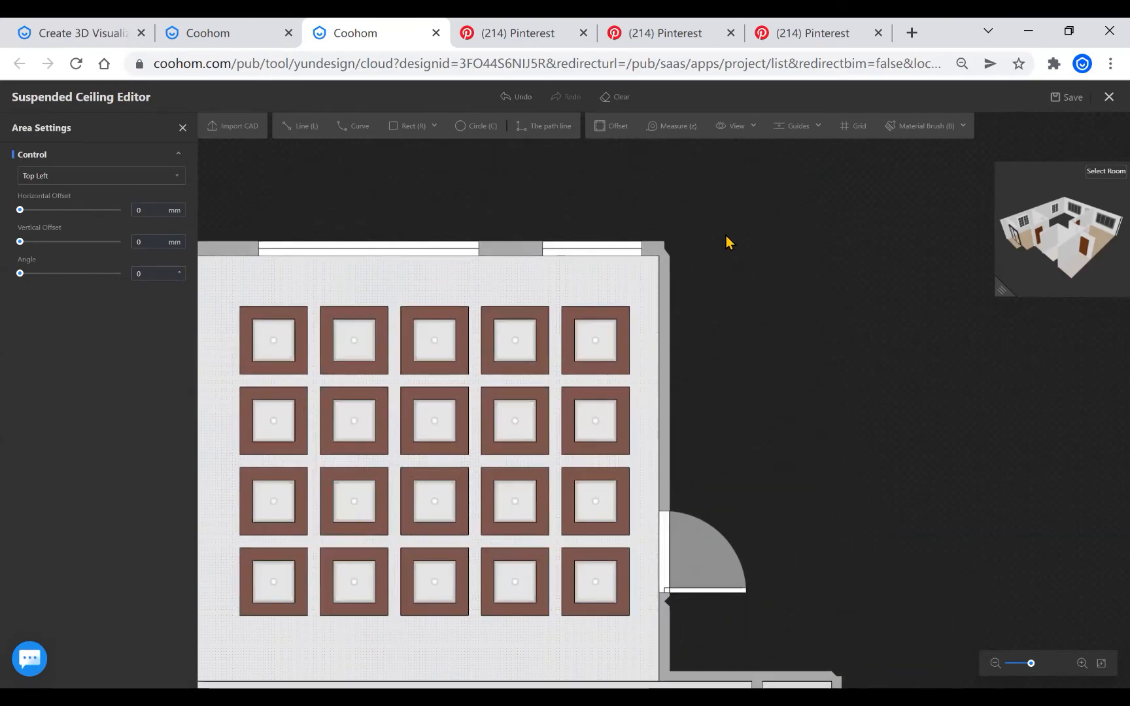
left_click(313, 601)
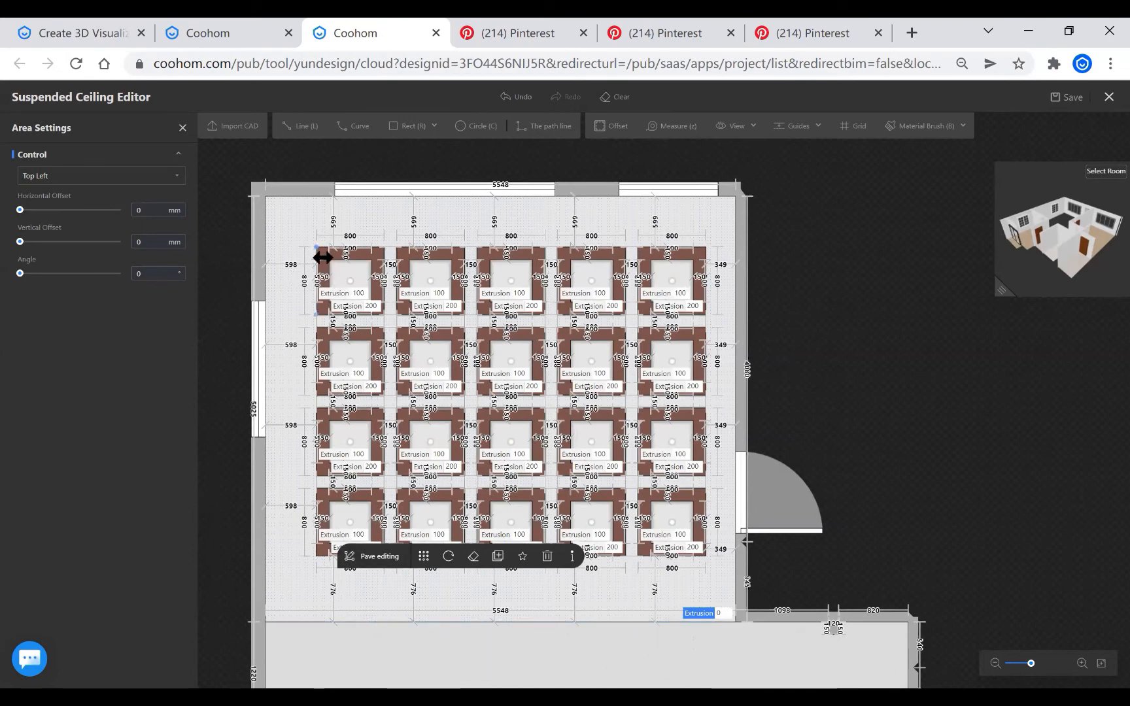
left_click(317, 262)
left_click(298, 264)
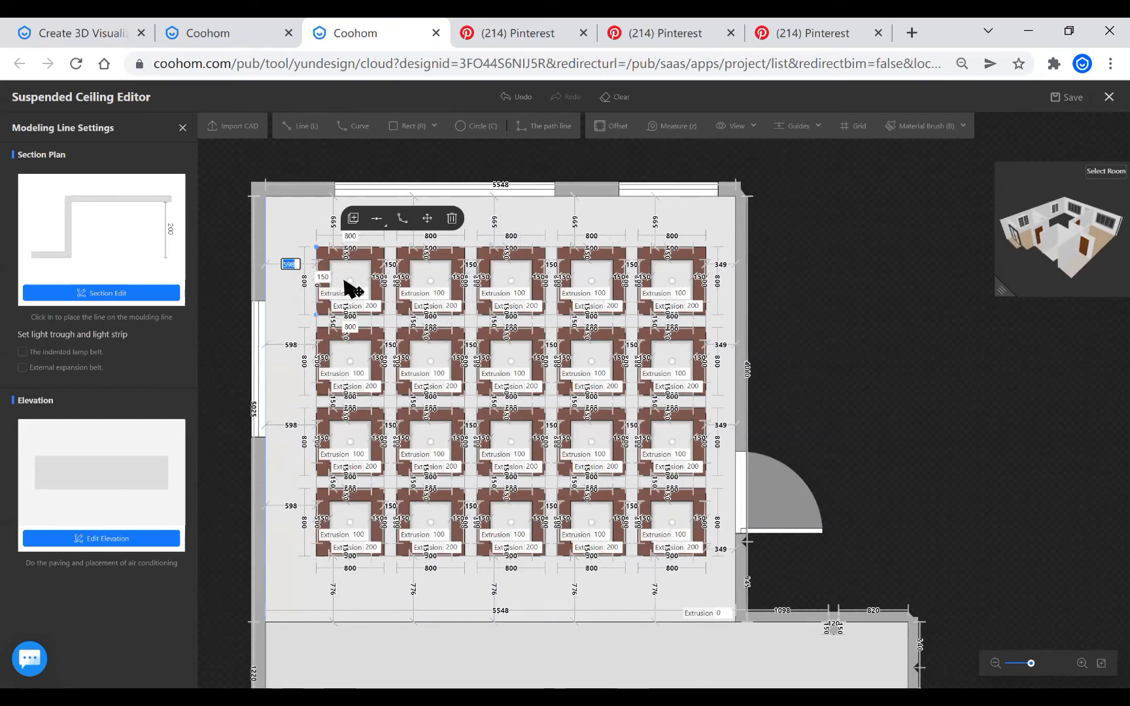
key("ctrl+z")
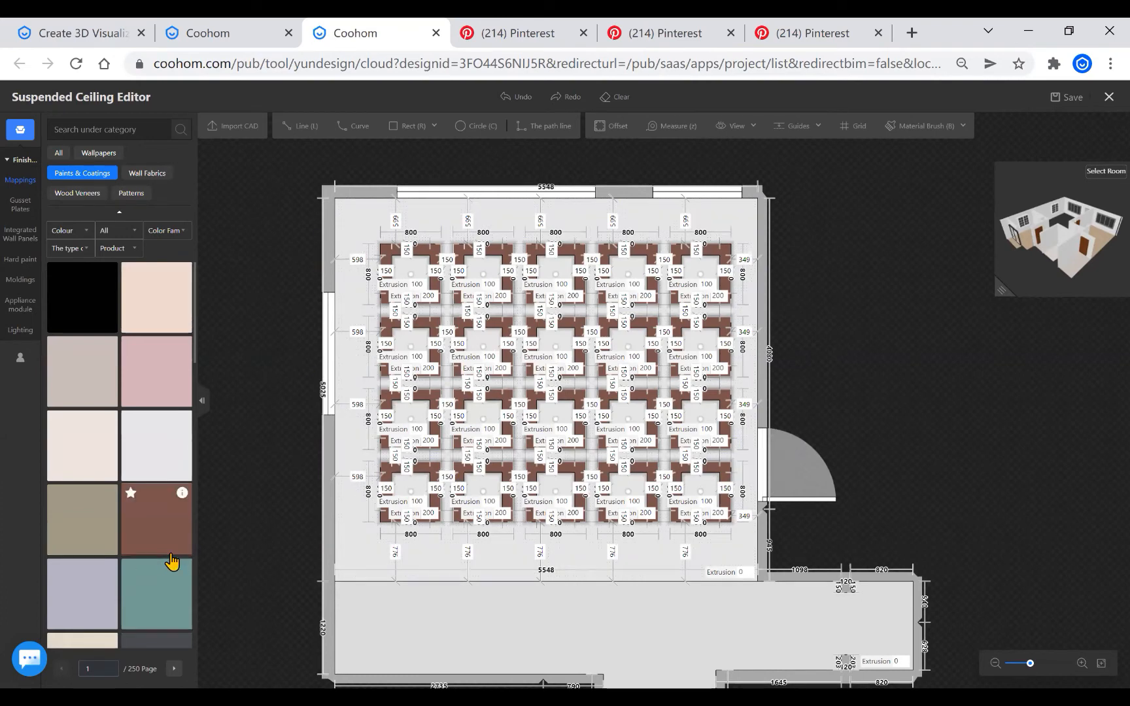
Place the curved corner moulding with the stepped base around the perimeter of the main room's ceiling
mouse_move(24, 222)
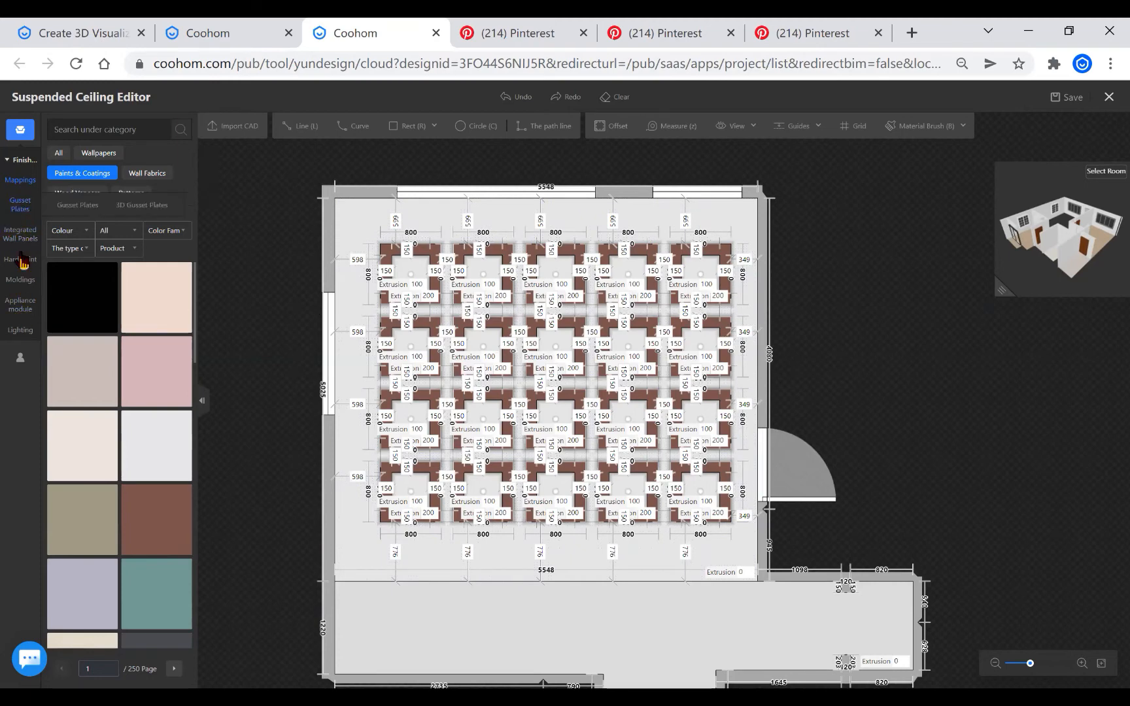
left_click(27, 281)
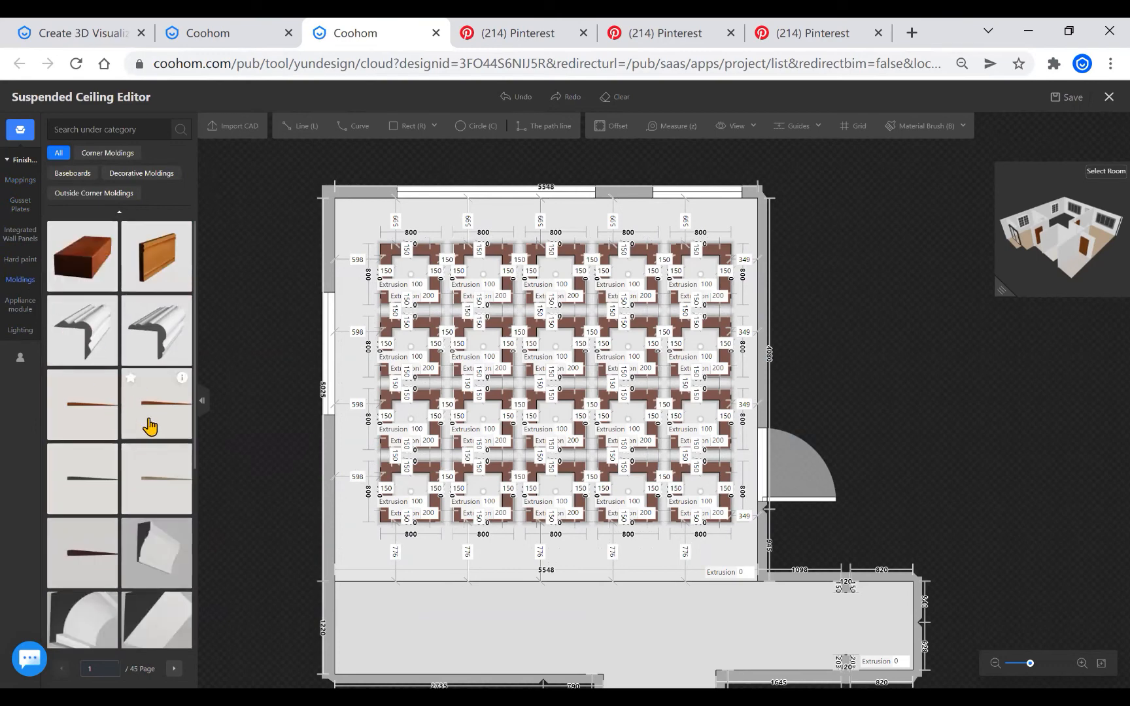
left_click(107, 153)
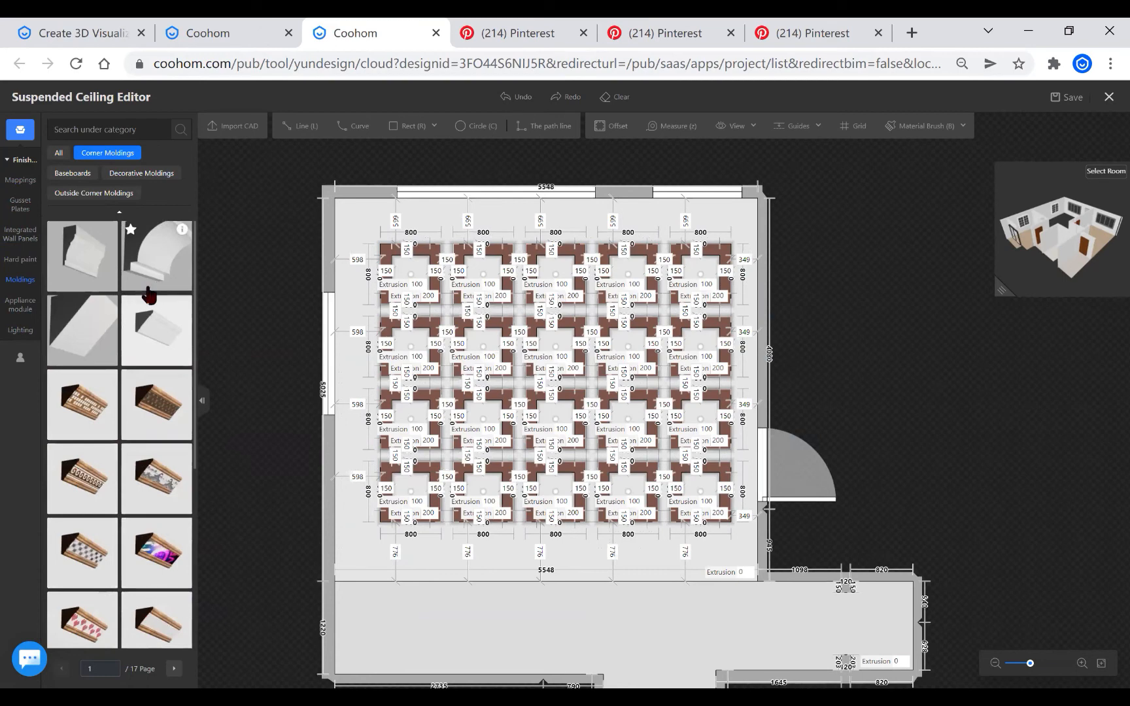
left_click(139, 274)
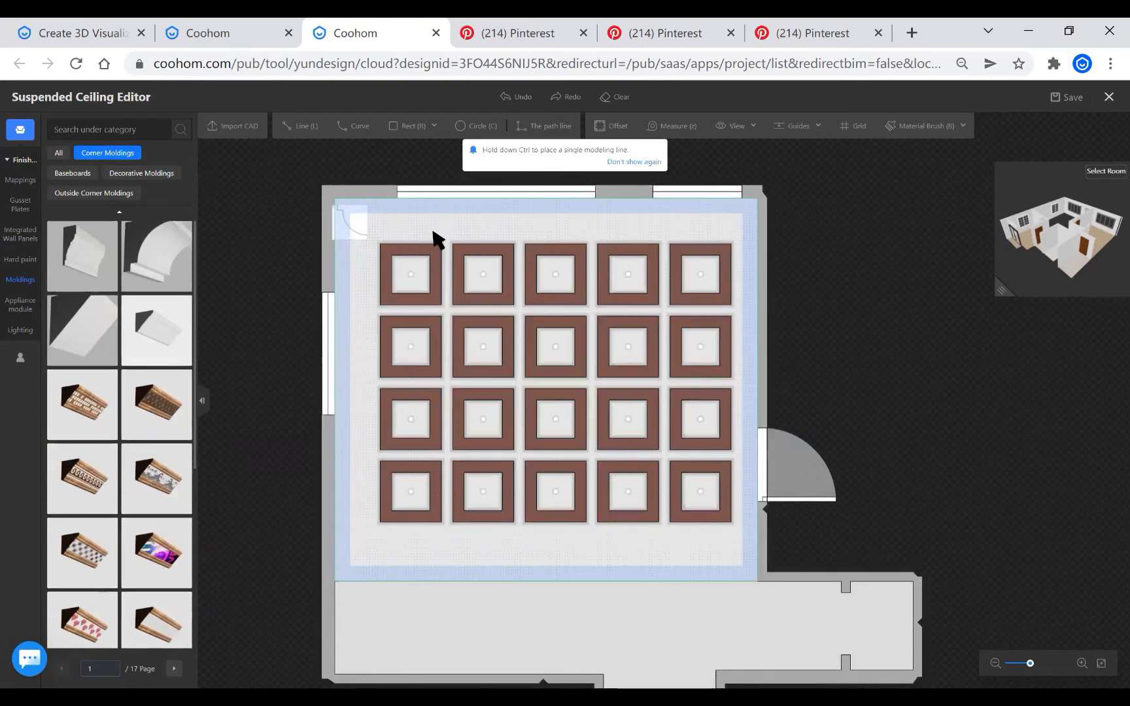
left_click(451, 314)
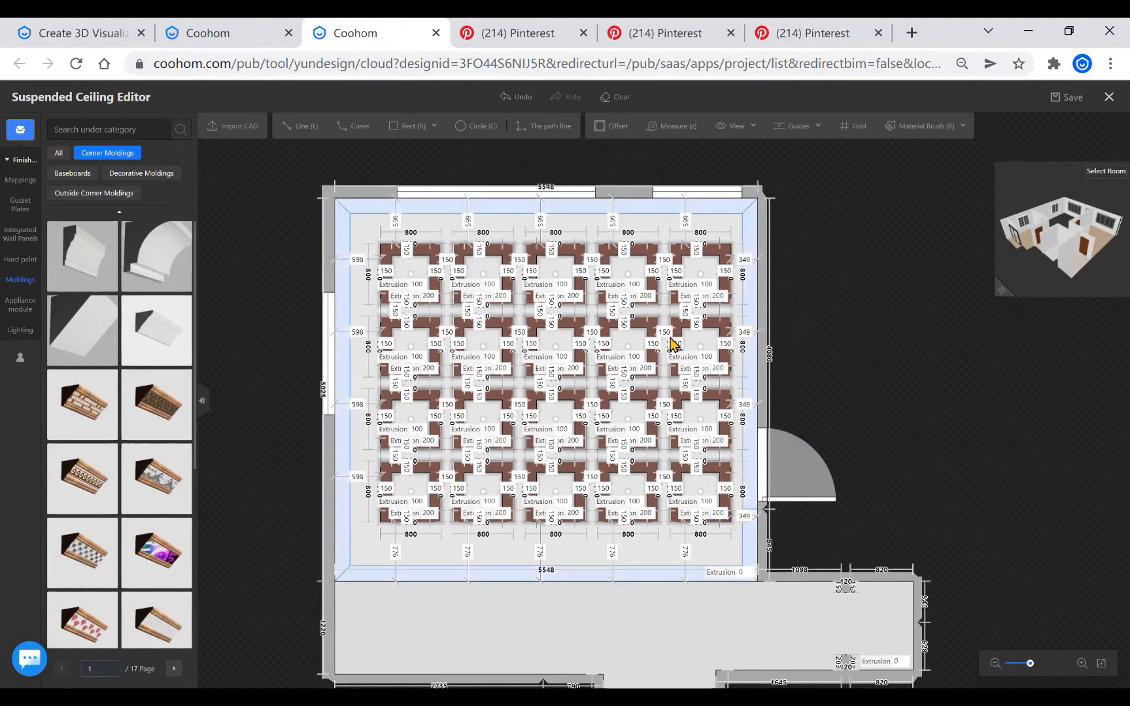
Enable the indented lamp belt on the left outer edge of the upper-left square, with the light strip colour set to #FFCE87
scroll(545, 366, "down", 1)
scroll(556, 340, "up", 5)
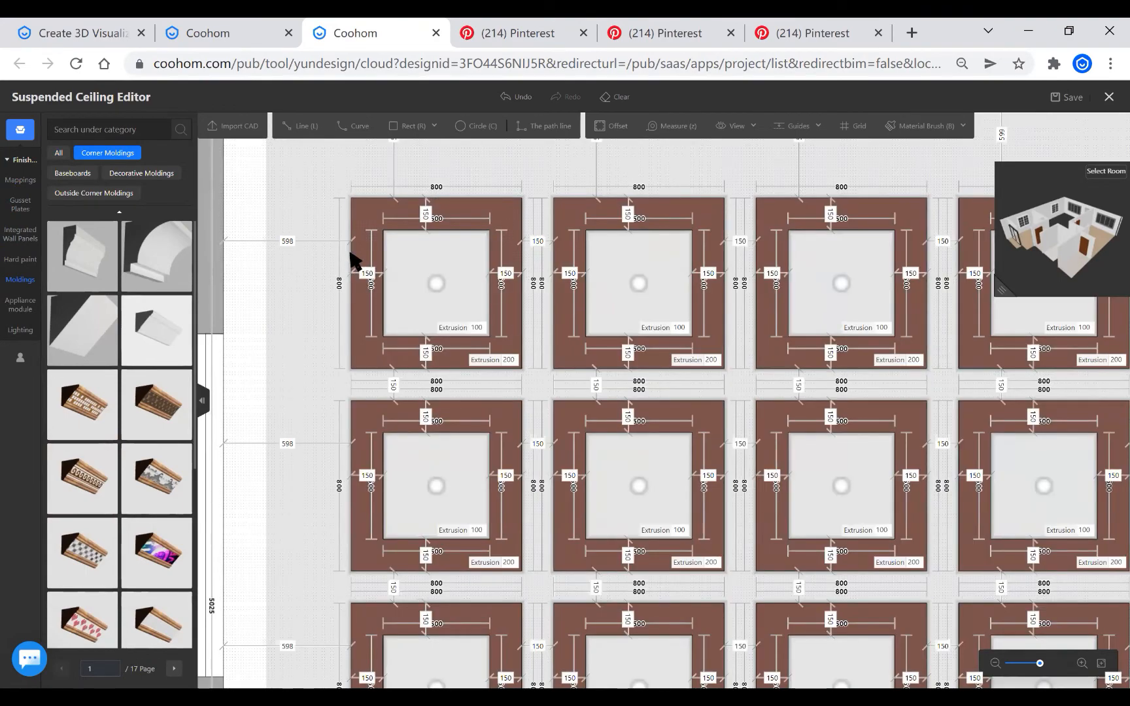
left_click(351, 249)
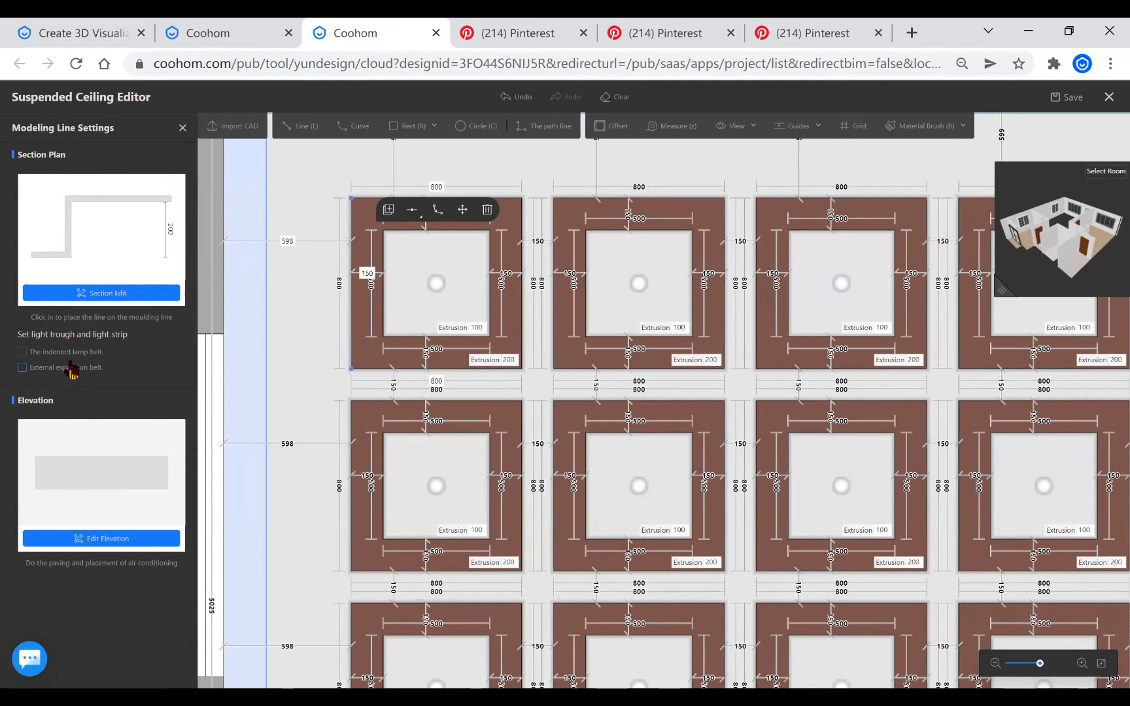
left_click(22, 352)
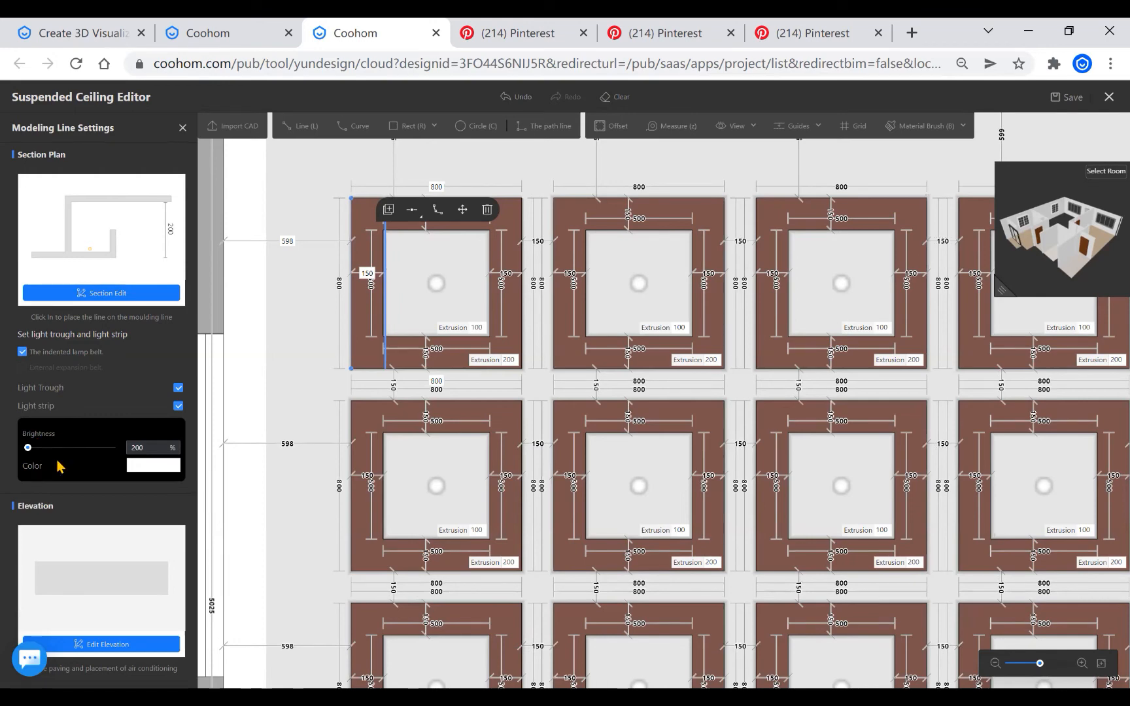
left_click(145, 465)
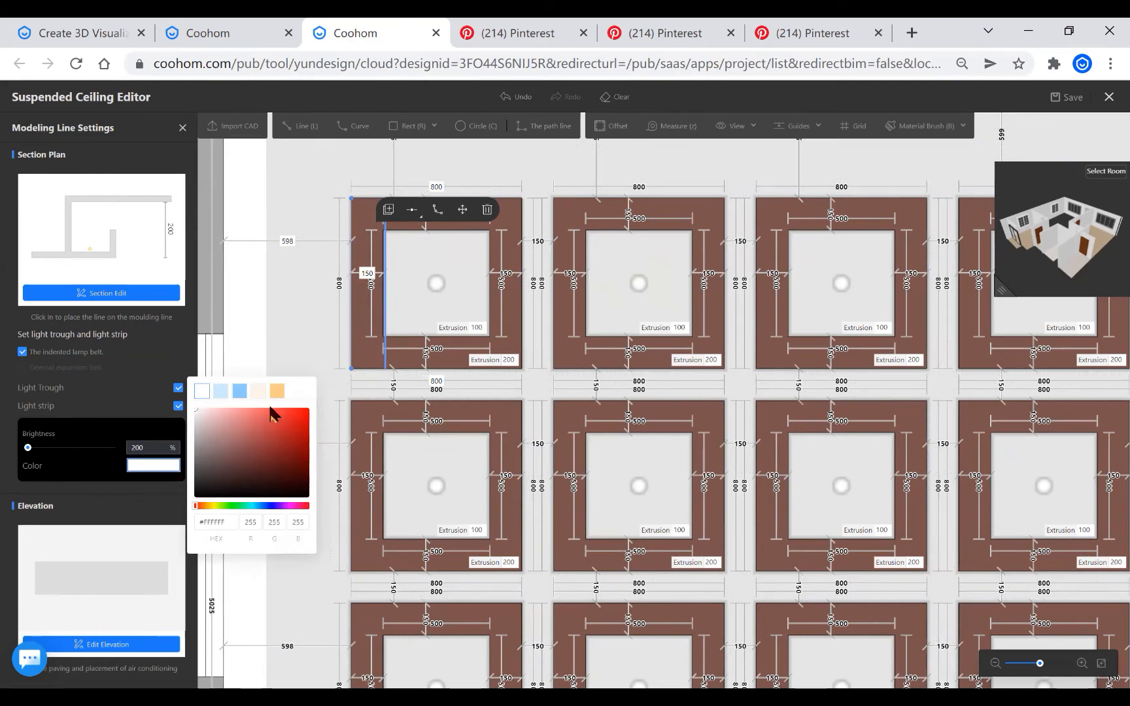
left_click(276, 394)
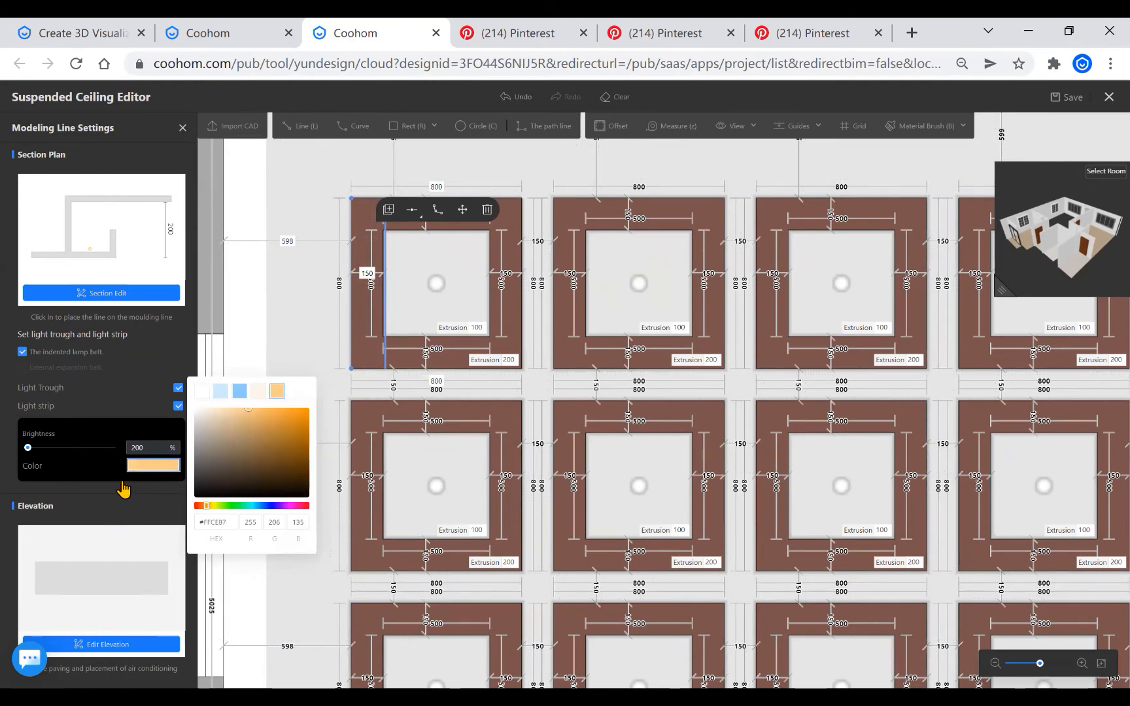
left_click(124, 498)
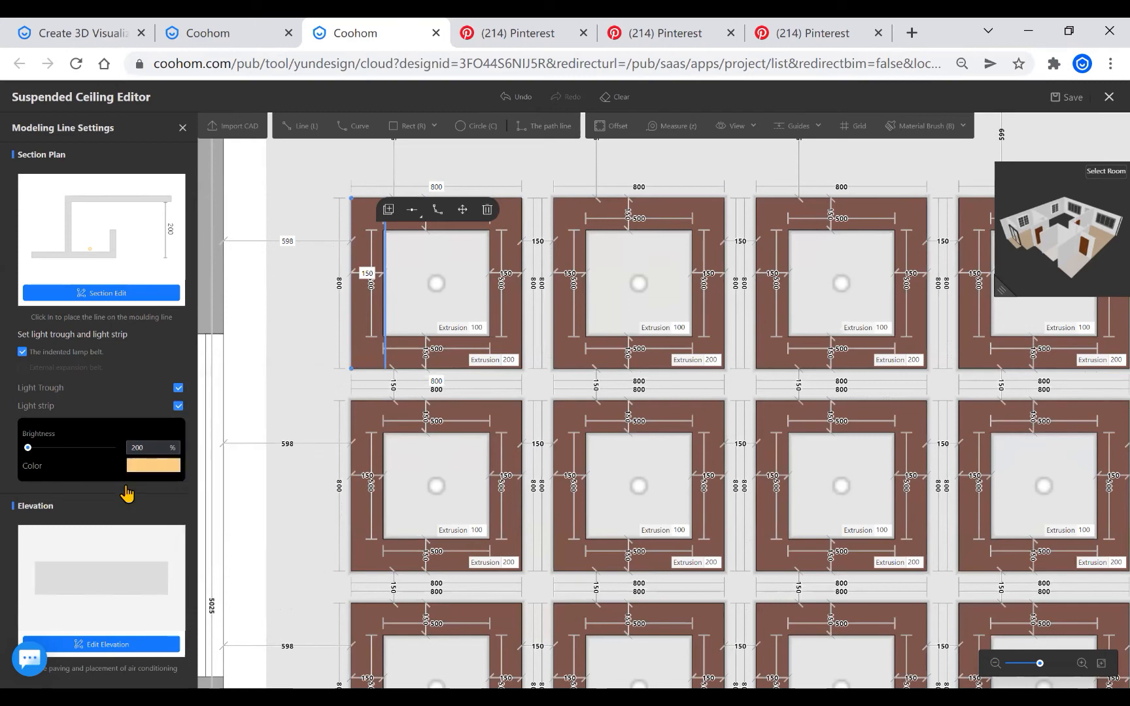
Edit the section of the square's left outer edge and set the light trough's lip height to 60
left_click(98, 296)
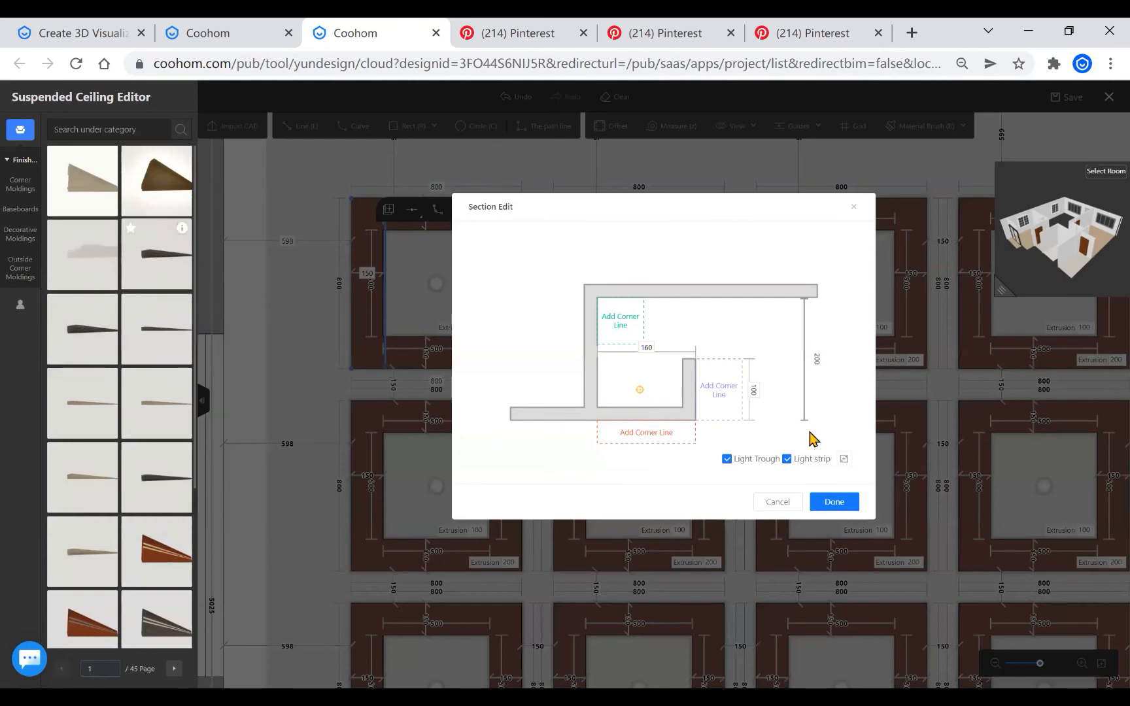
left_click(833, 502)
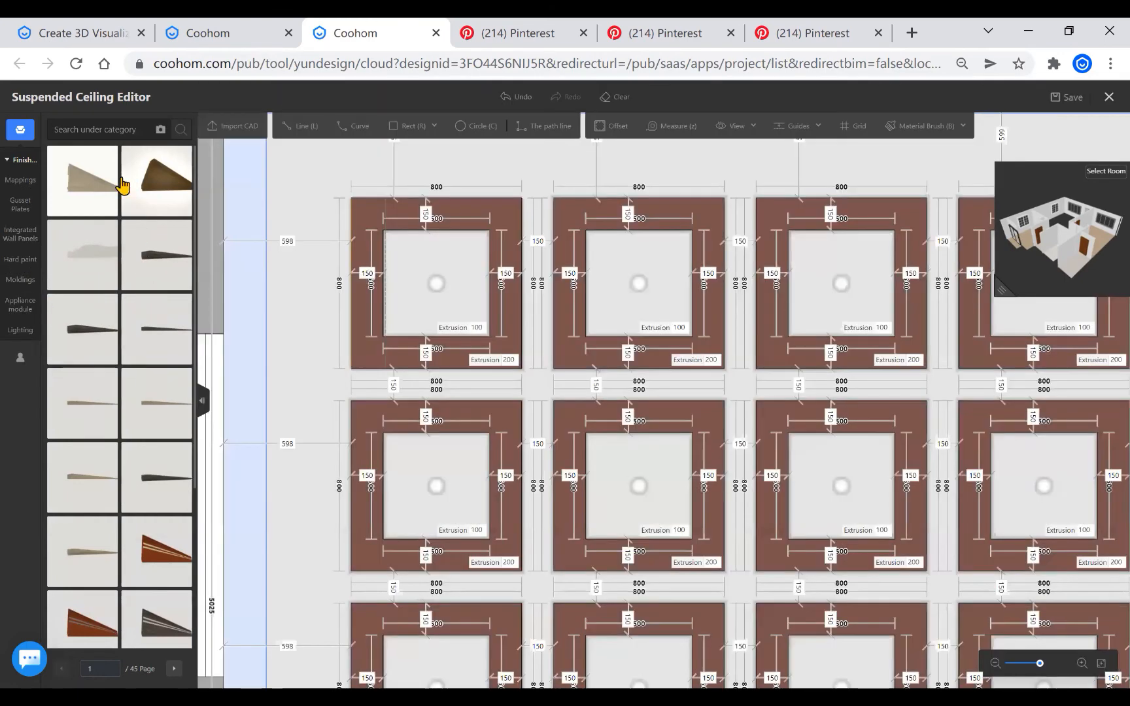
left_click(351, 290)
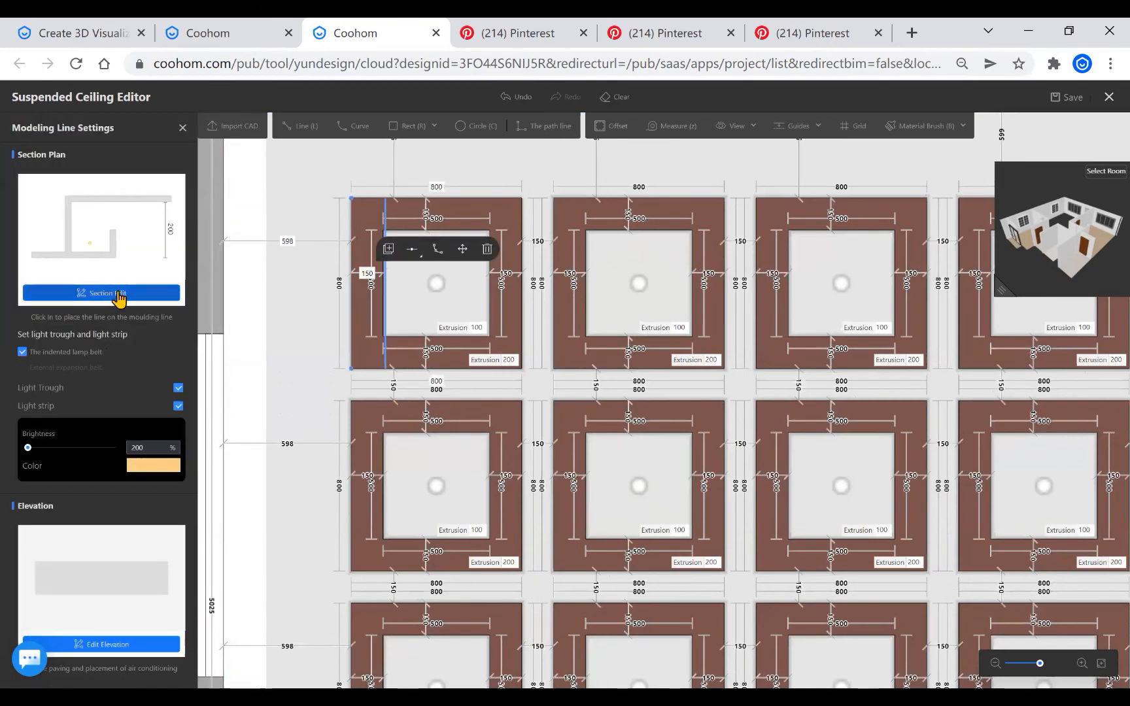
left_click(109, 295)
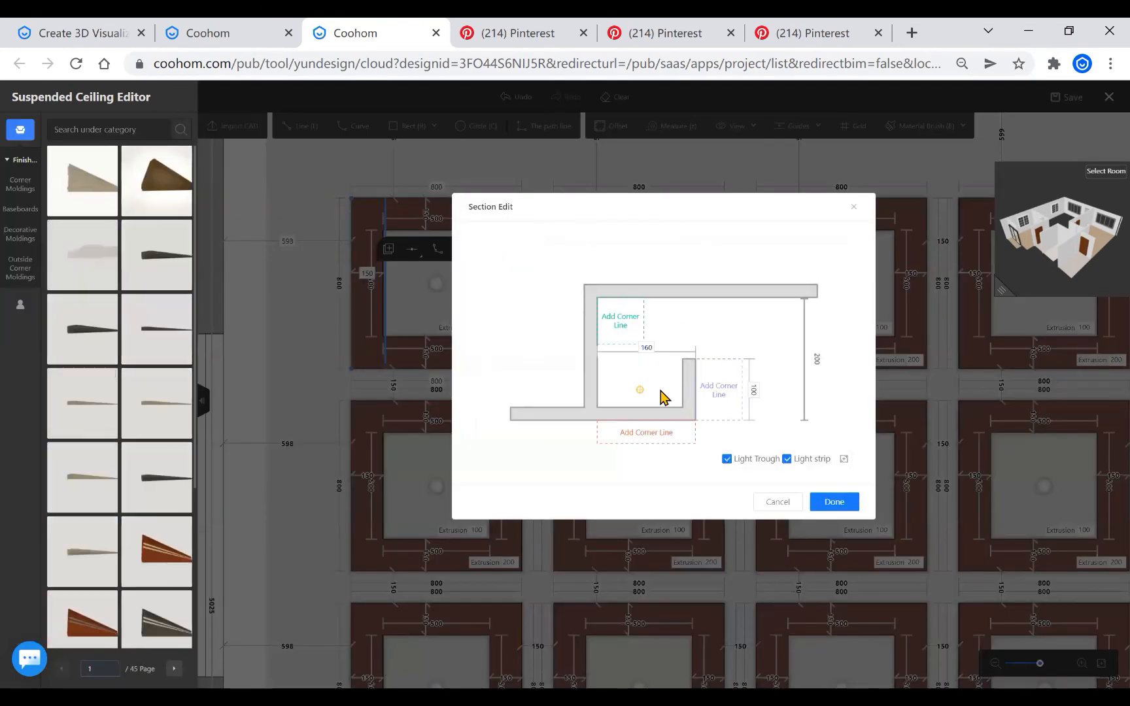
left_click(752, 389)
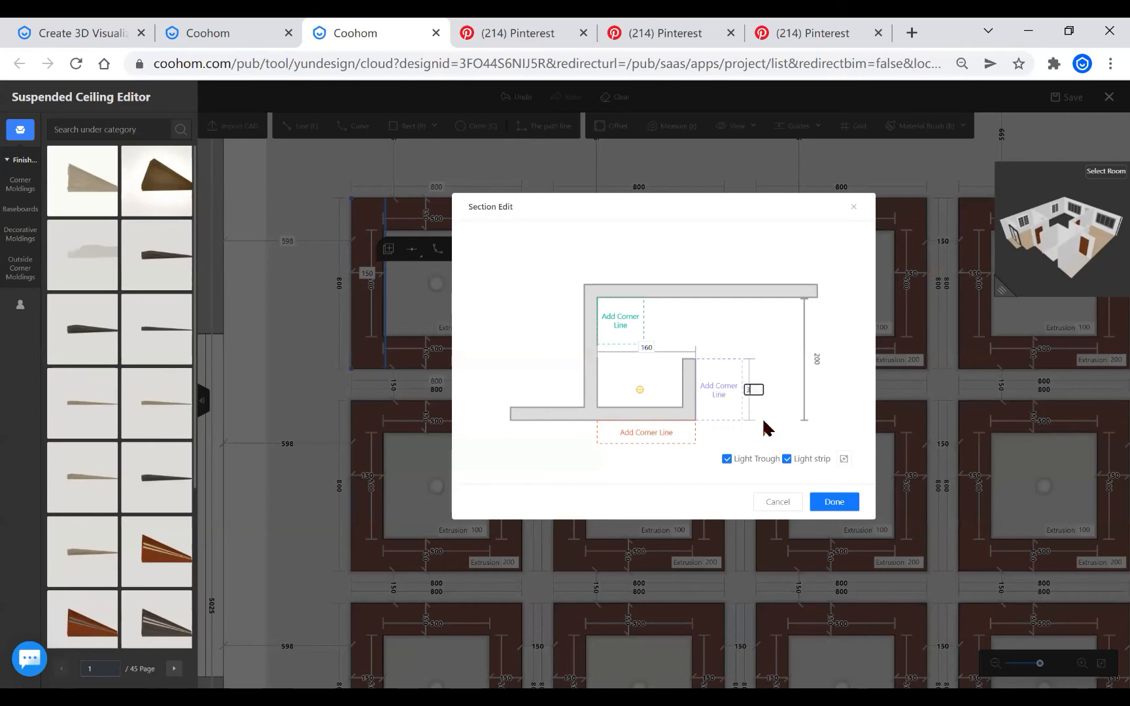
key("Return")
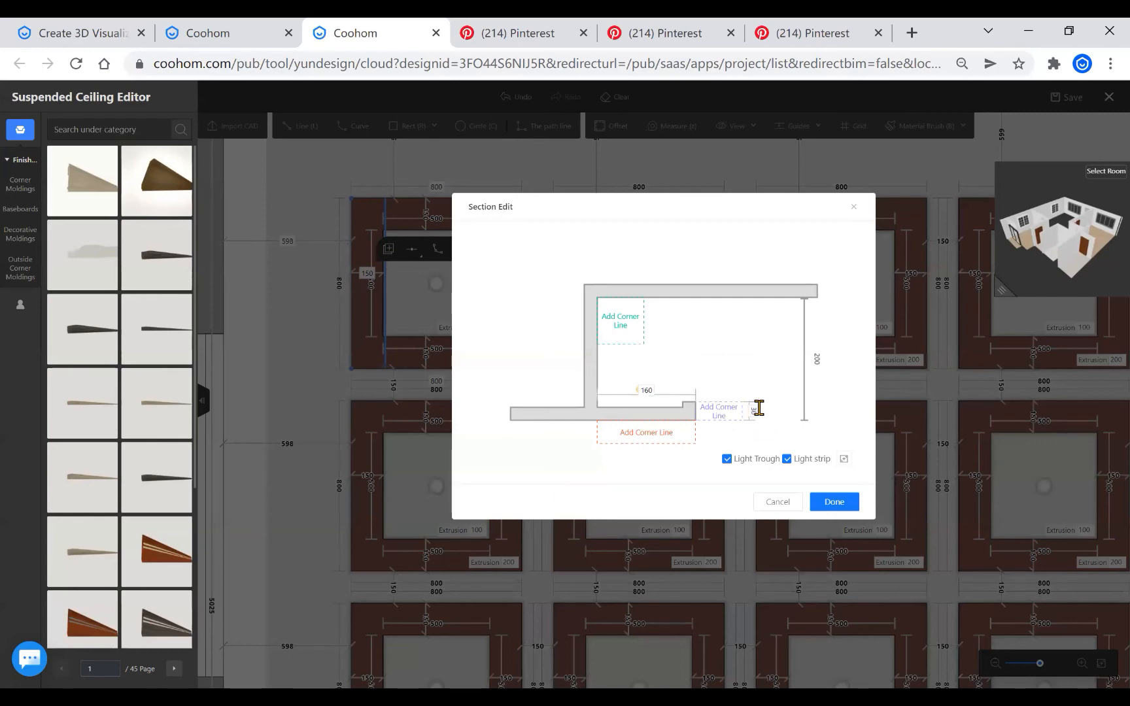
left_click(756, 411)
type("60")
key("Return")
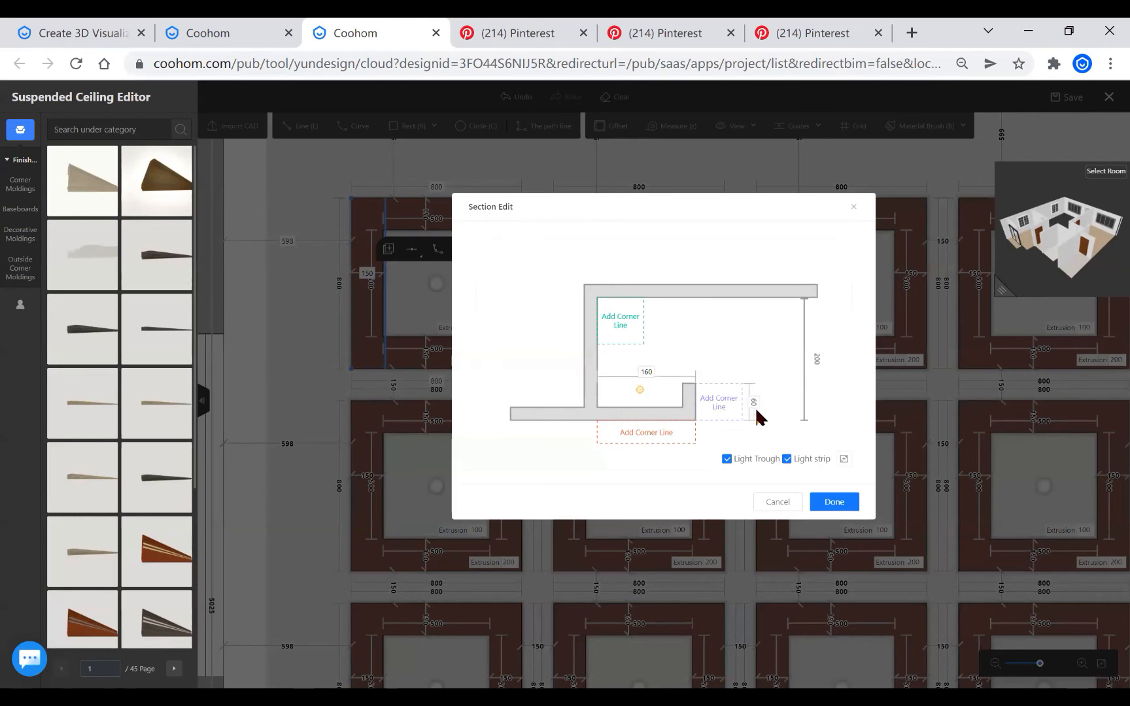
Set the light strip's distance below the upper slab to 160 and the trough's width to 80, and apply the section
left_click(640, 391)
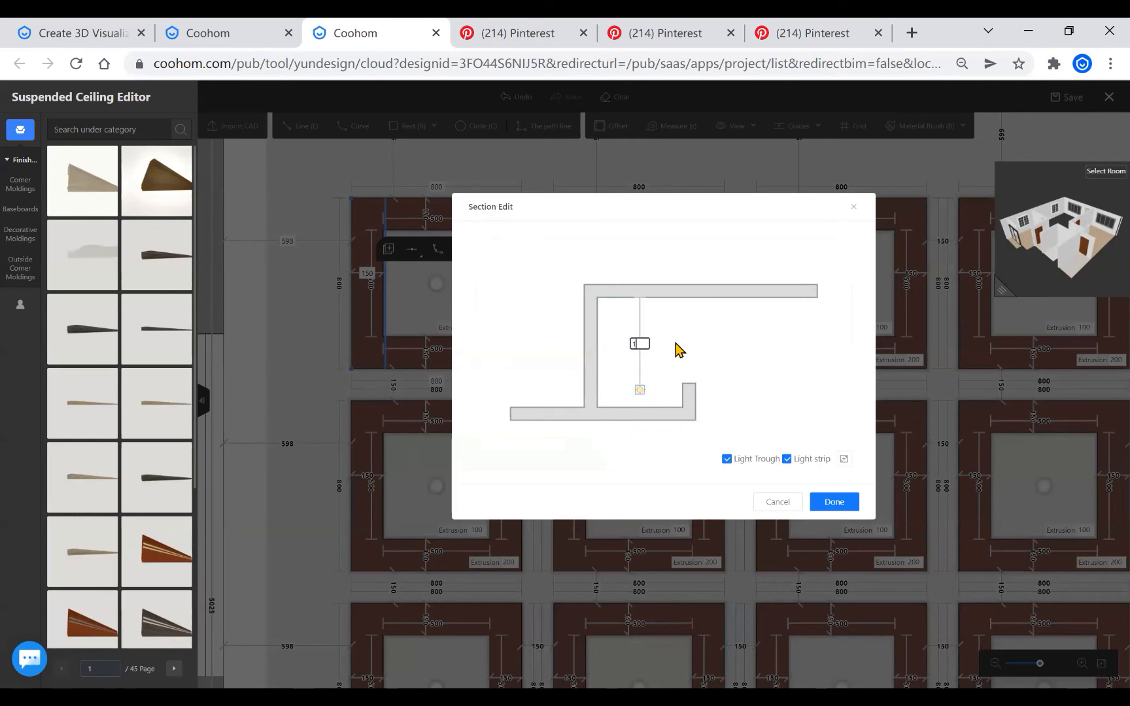
type("160")
key("Return")
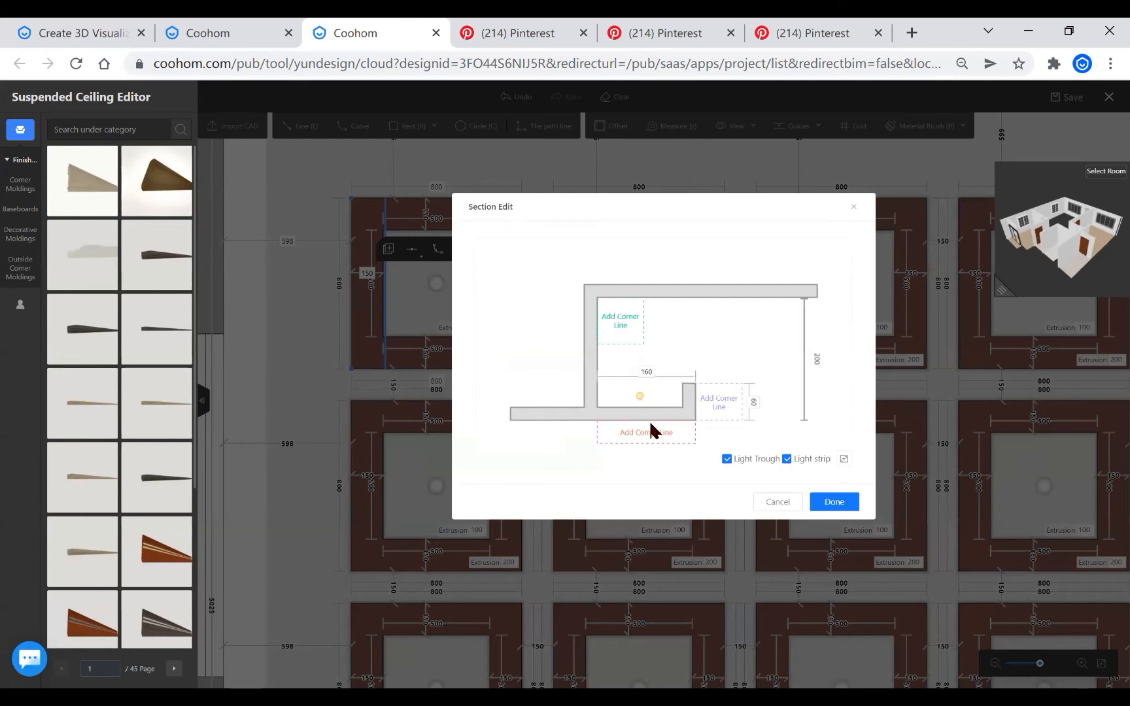
left_click(646, 374)
type("80")
key("Return")
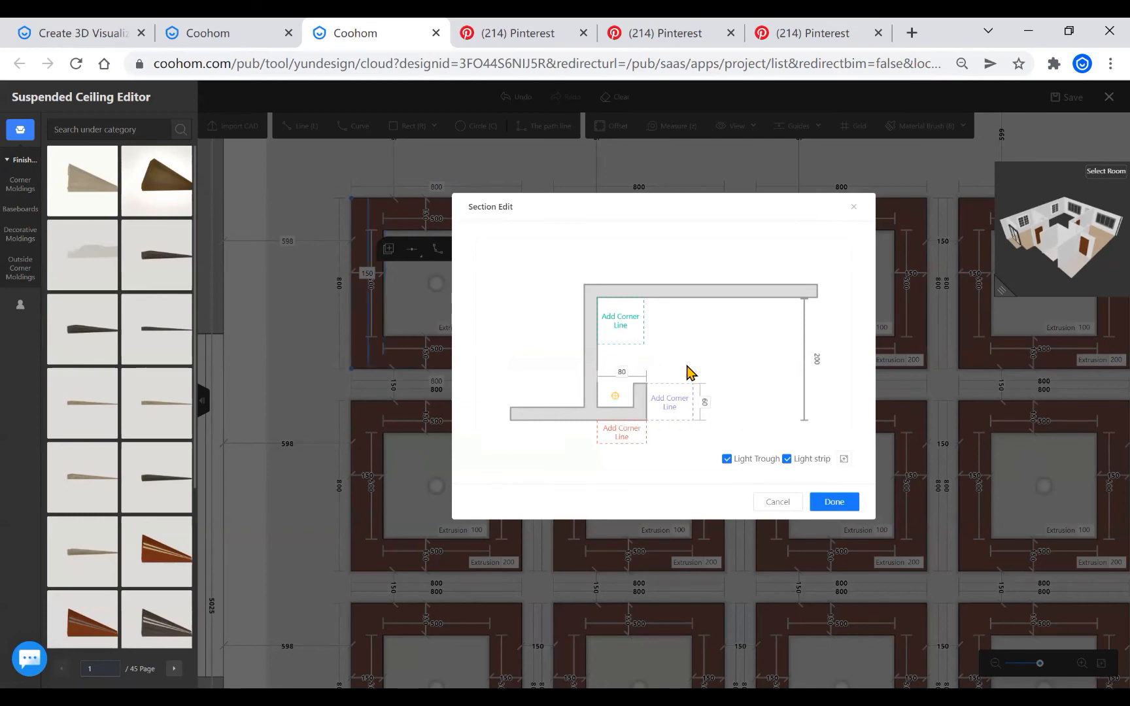
left_click(840, 501)
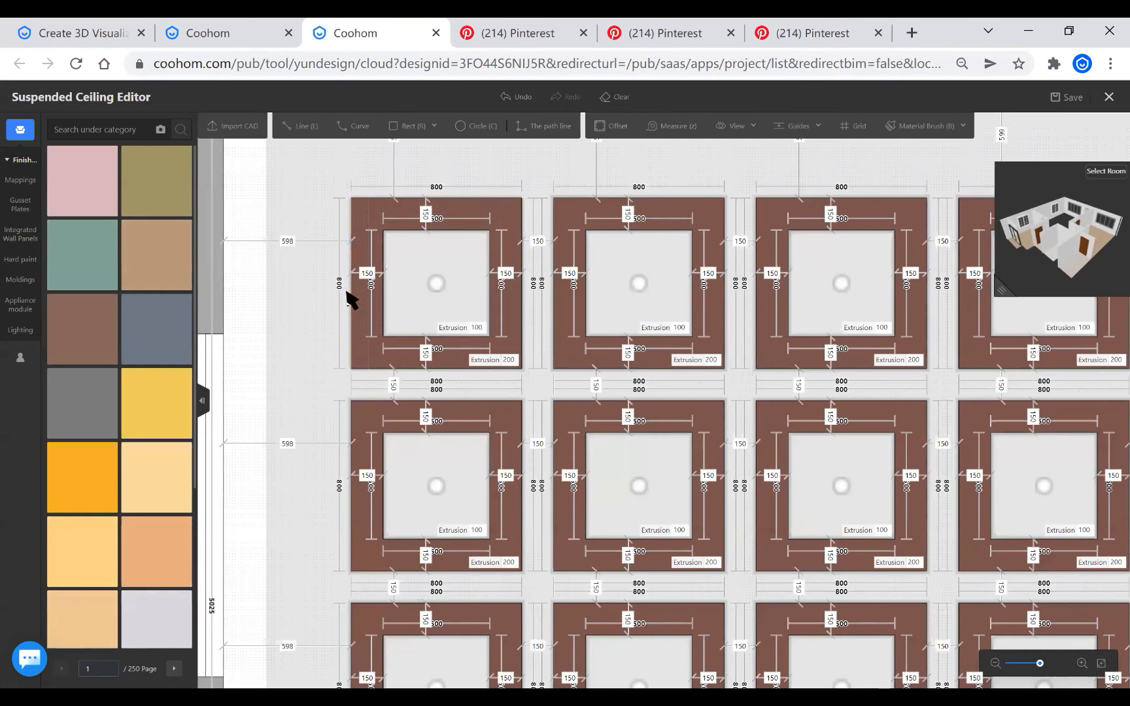
Duplicate the left edge's light trough settings onto the other three outer edges of the upper-left square
left_click(351, 219)
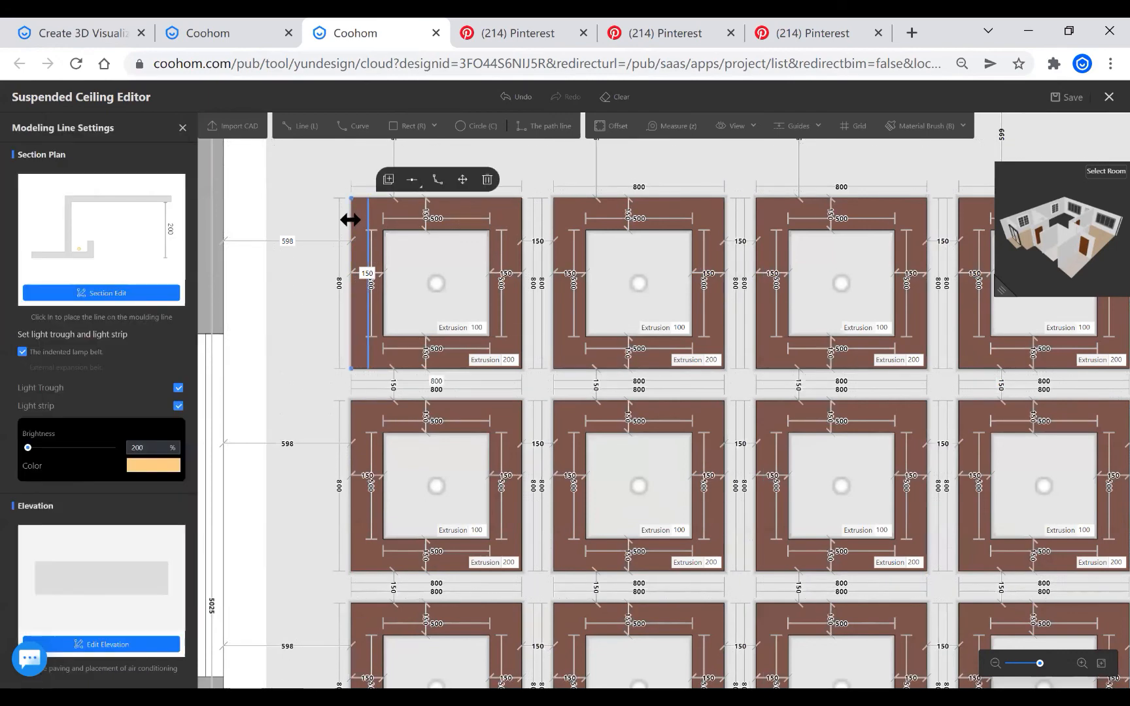
left_click(388, 180)
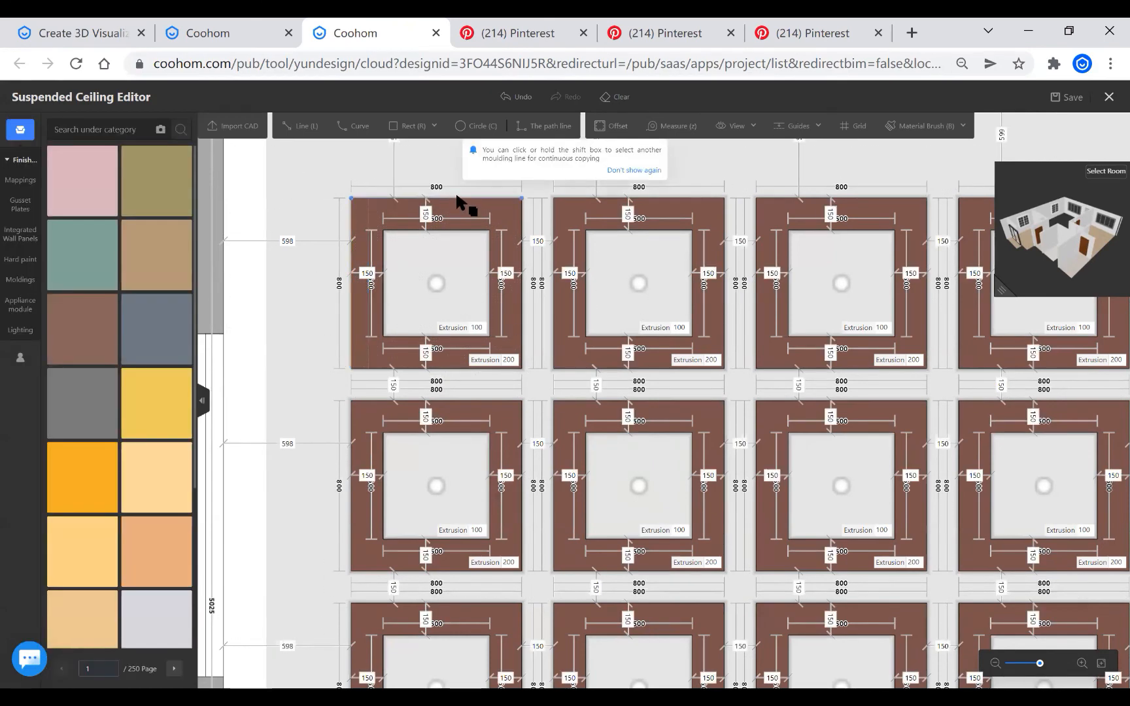
left_click(456, 198)
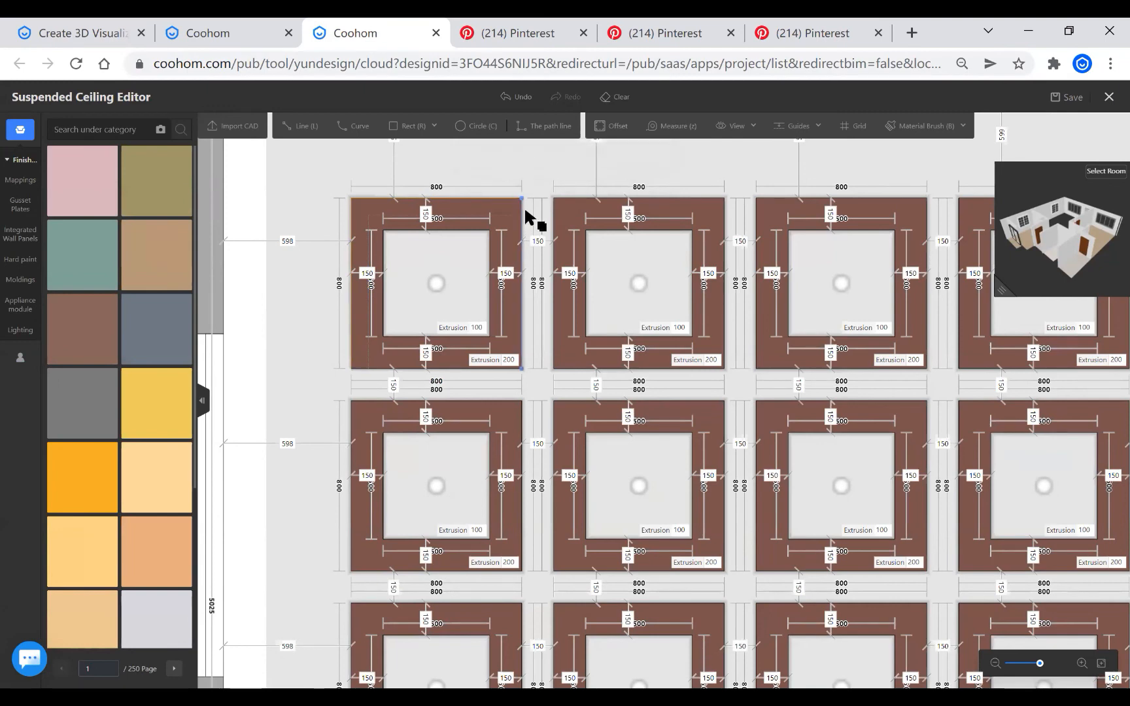
left_click(522, 215)
left_click(522, 217)
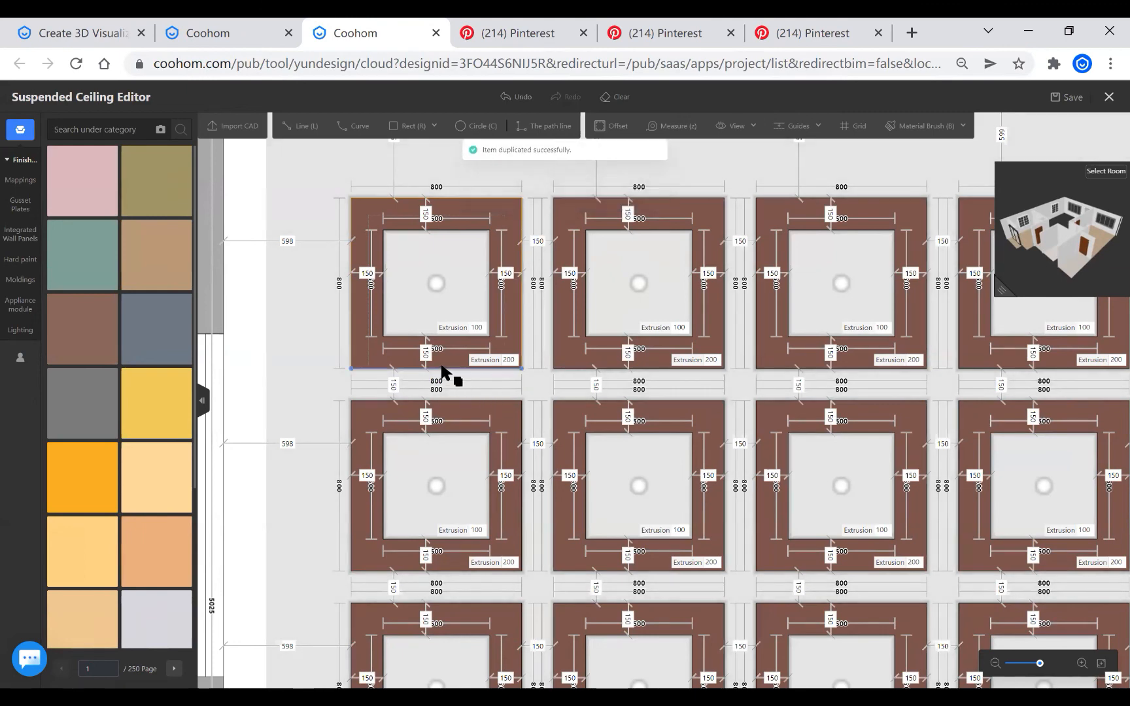
left_click(442, 369)
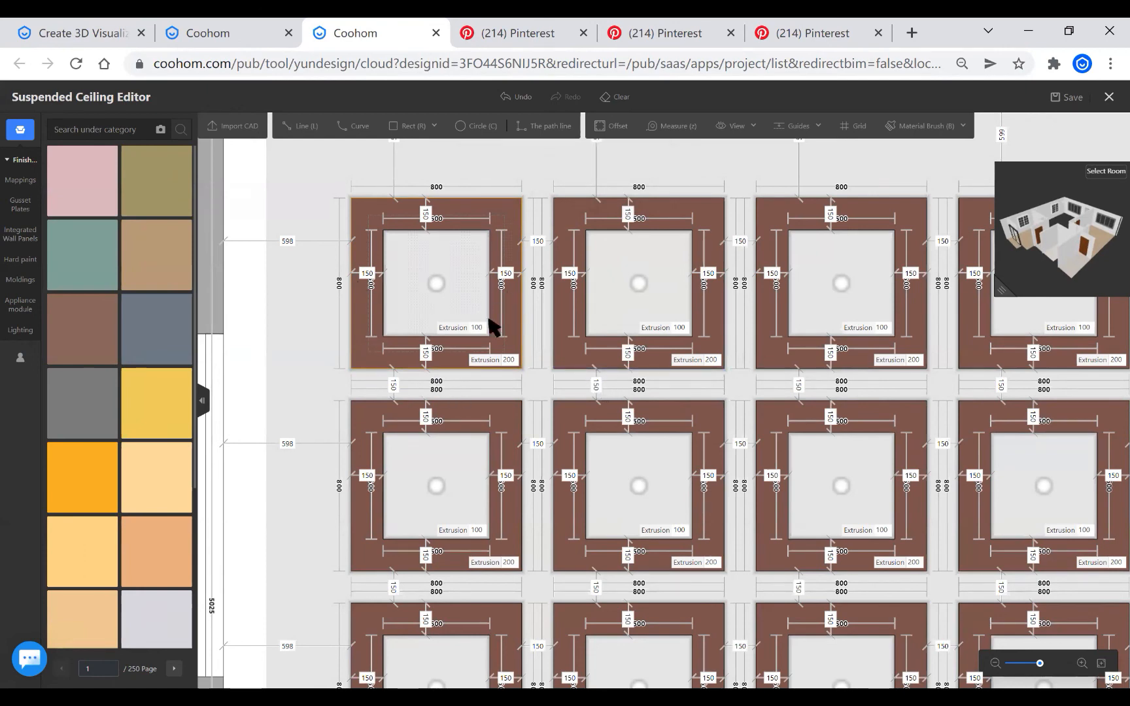
Save the ceiling design and exit the Suspended Ceiling Editor
scroll(454, 309, "down", 5)
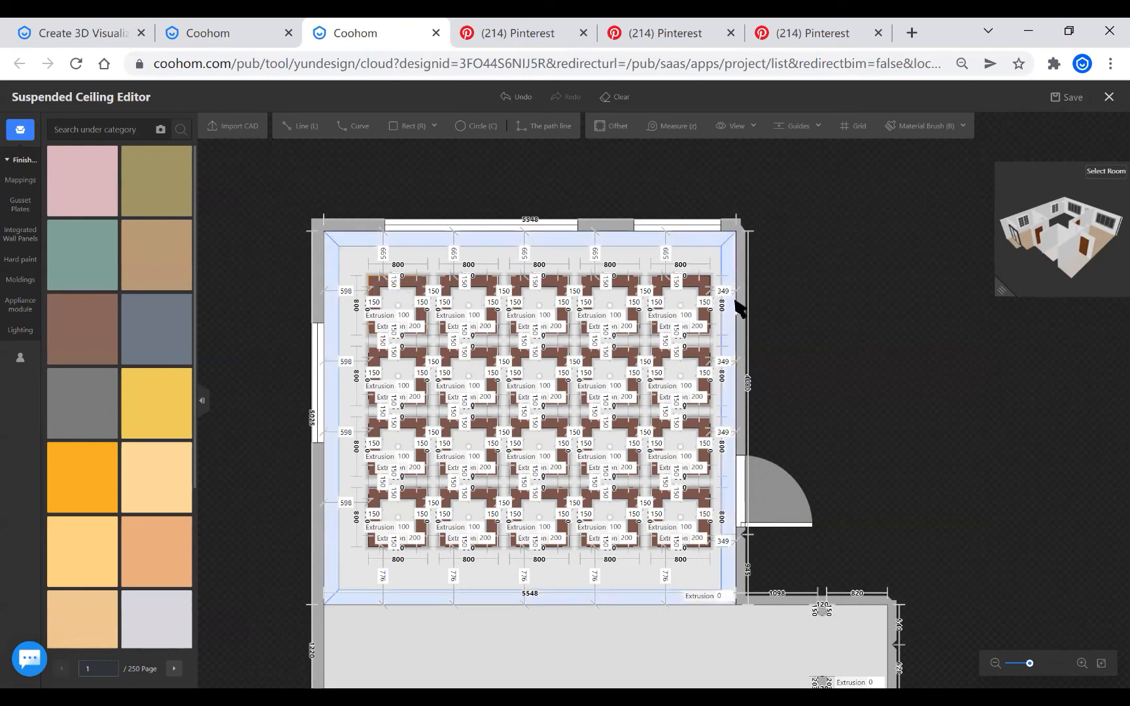
left_click(1108, 98)
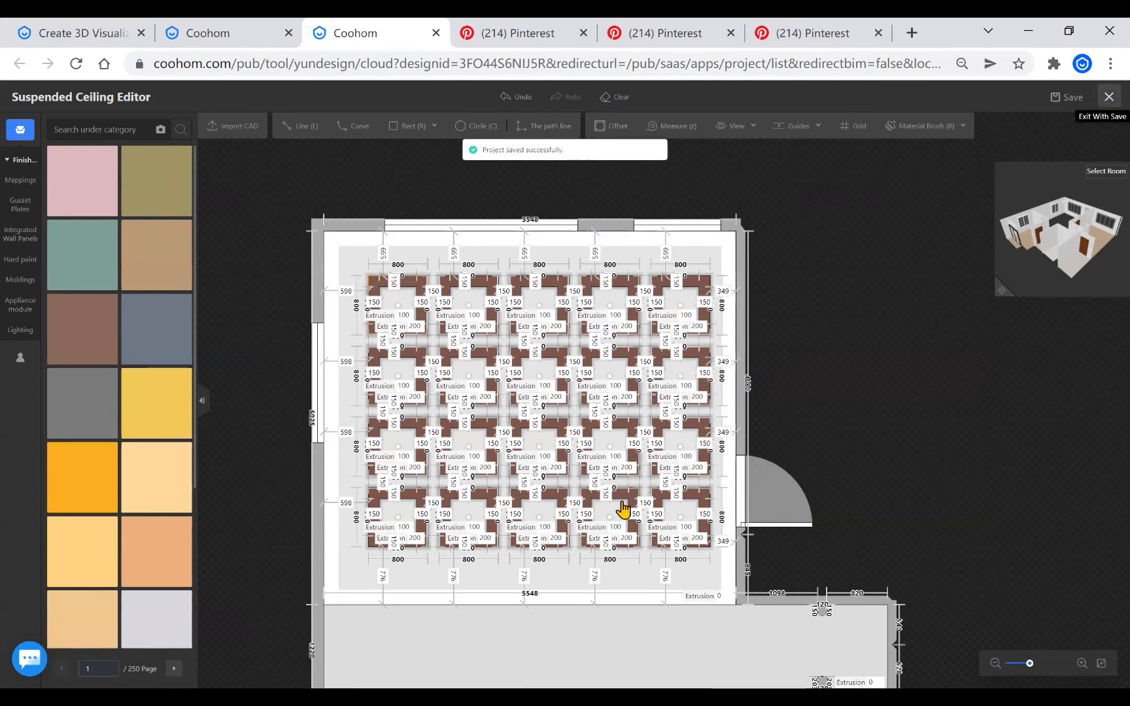